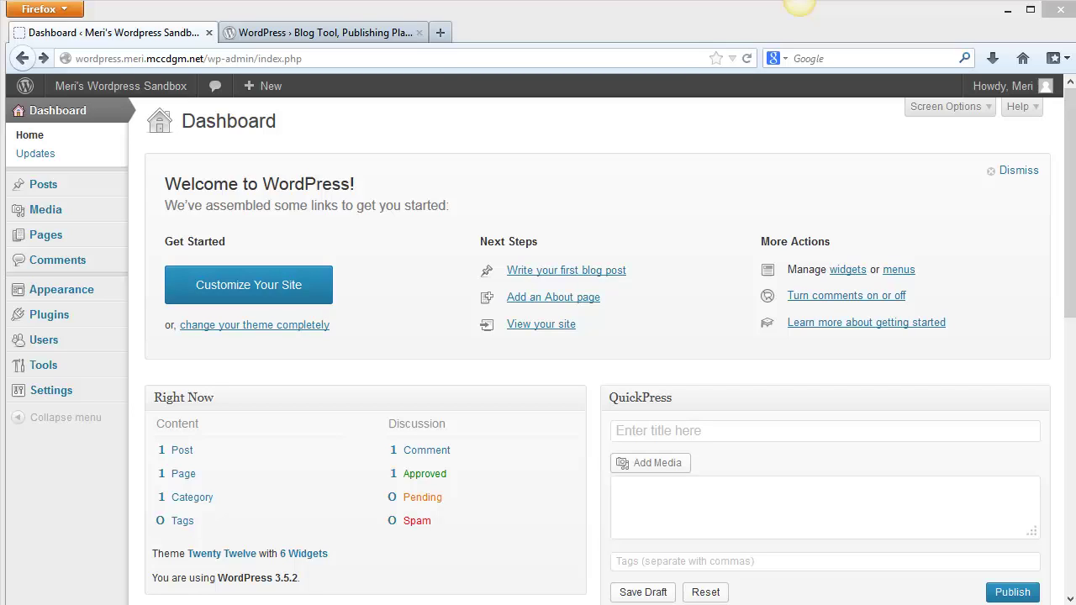
Open the Twenty Twelve theme customizer and expand the theme details and Site Title & Tagline sections.
click(280, 294)
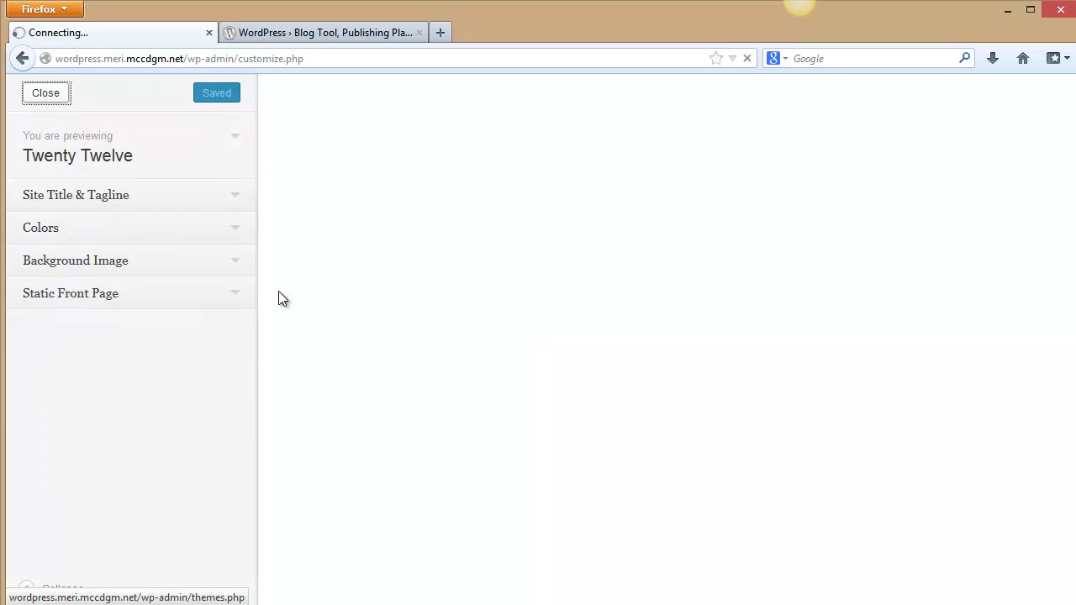
click(236, 156)
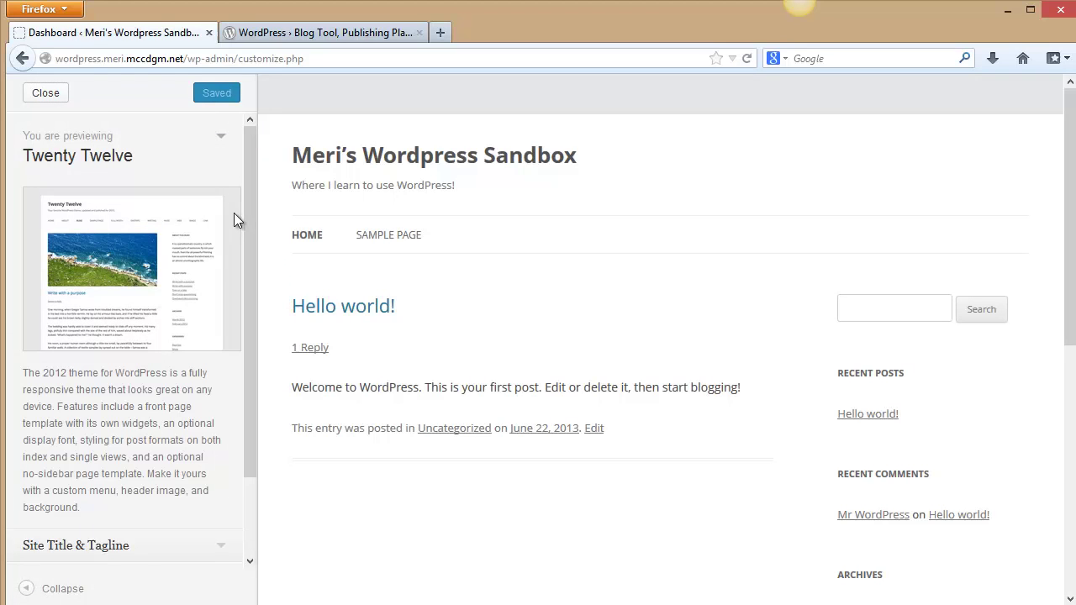
drag(249, 299, 248, 428)
click(216, 454)
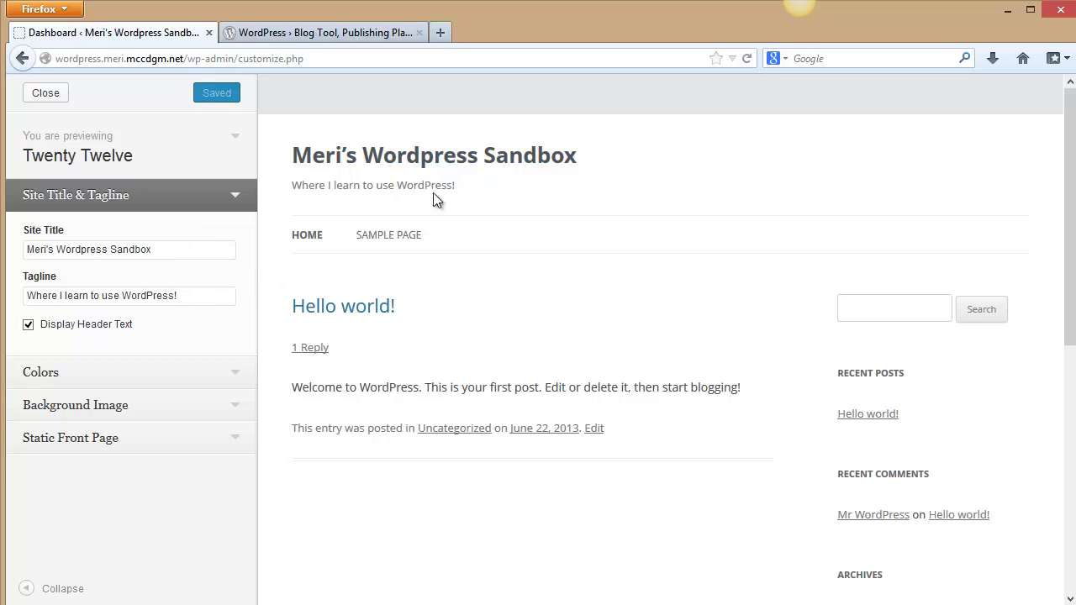
Set the header text colour to dark purple (#43017a).
click(244, 372)
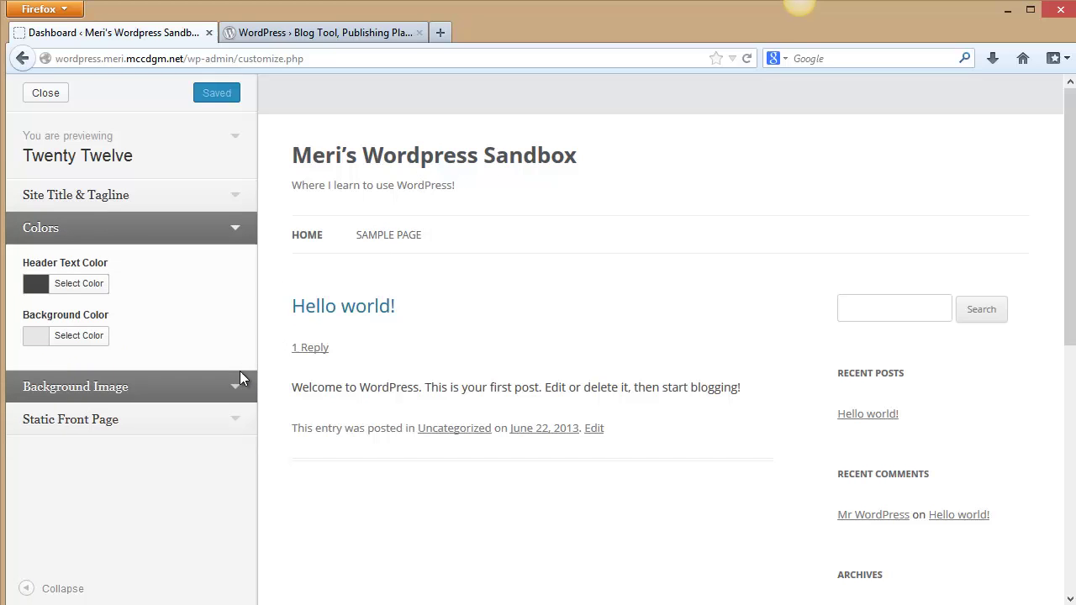
click(44, 285)
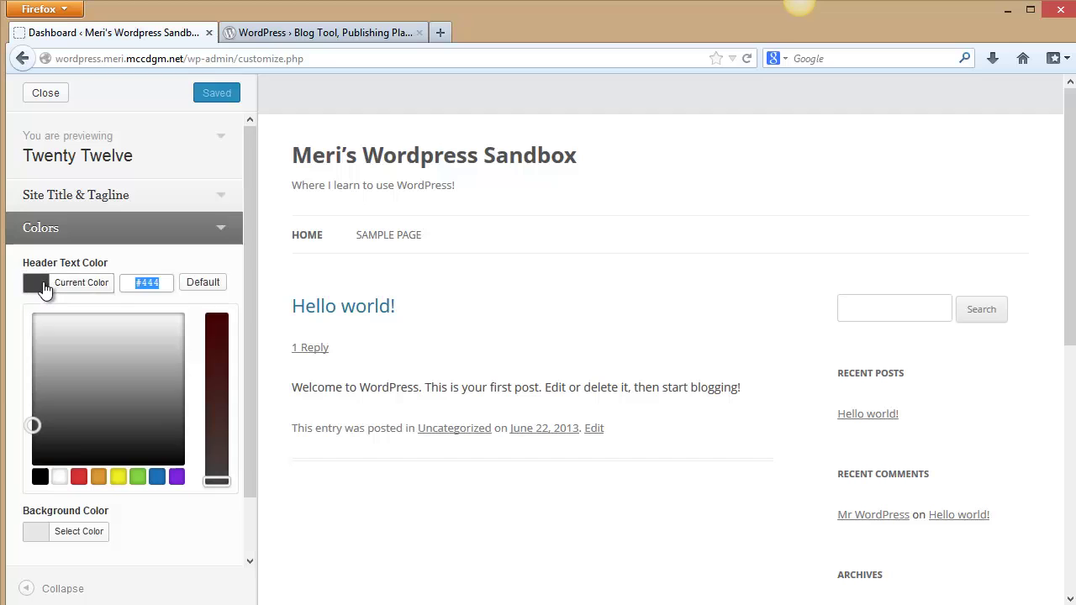
click(176, 477)
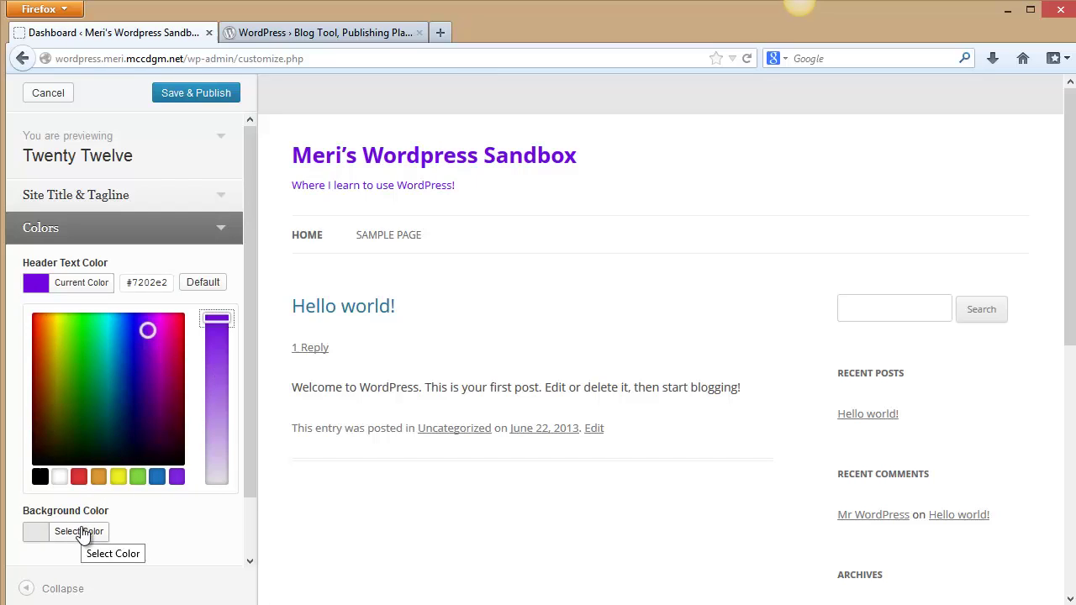
click(148, 392)
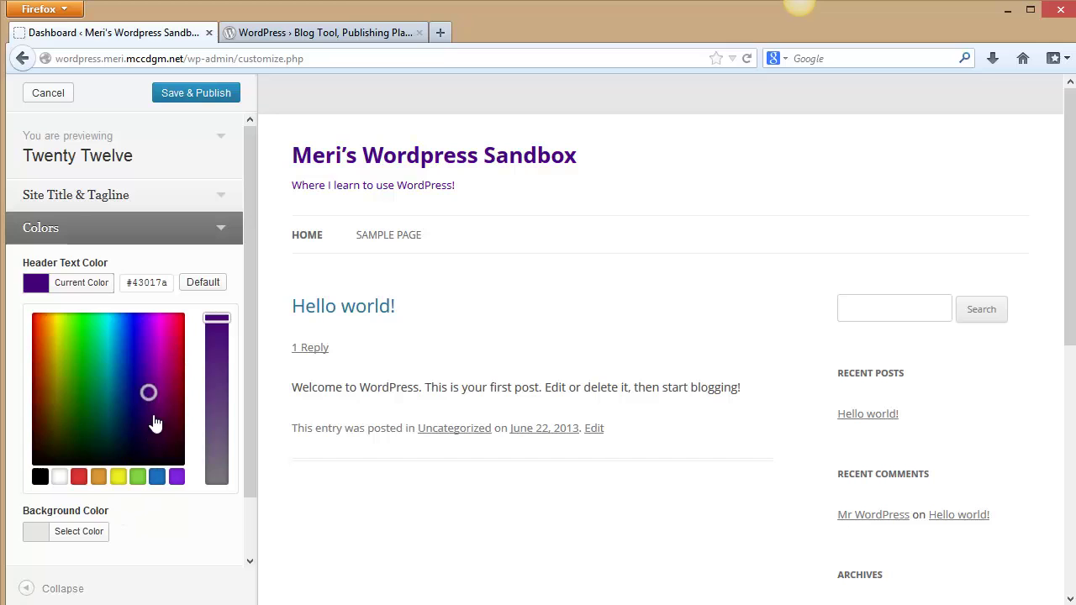
click(176, 563)
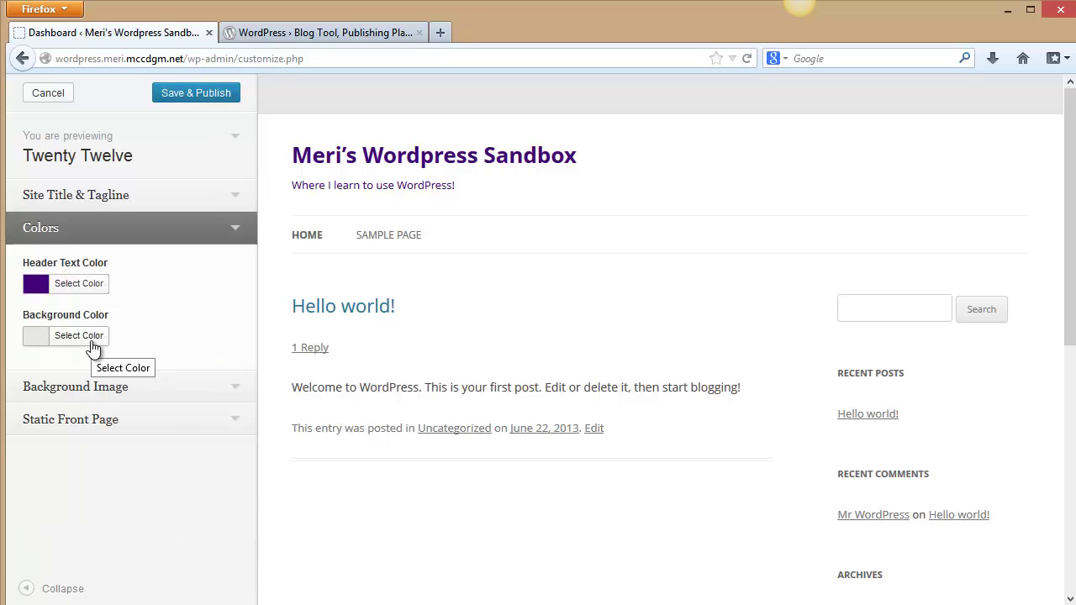
Try darker and lighter background shades, reset the background to default, and collapse the controls.
click(92, 343)
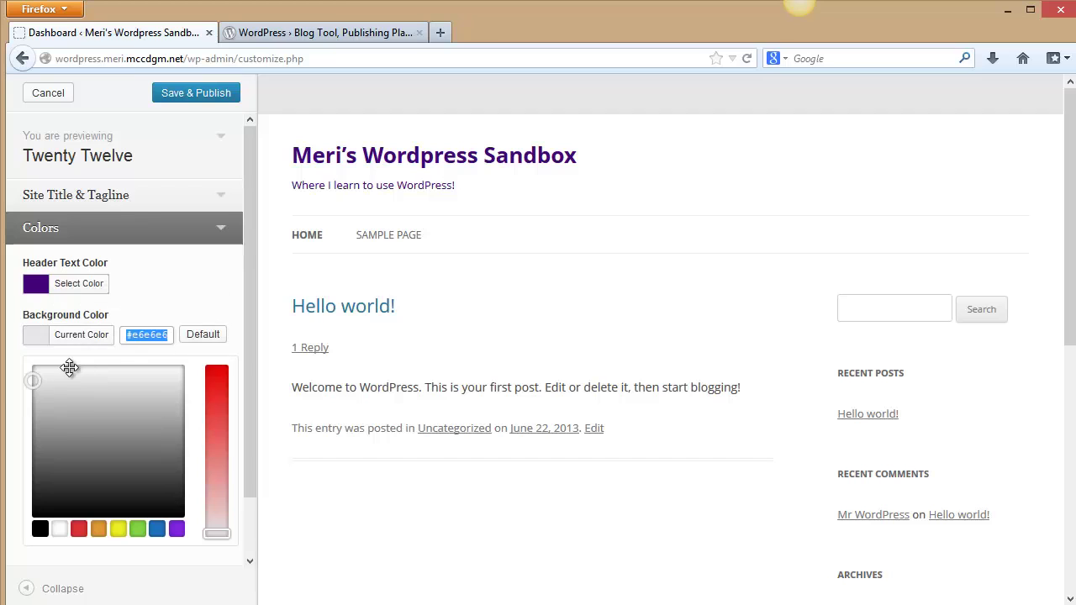
drag(70, 367, 54, 391)
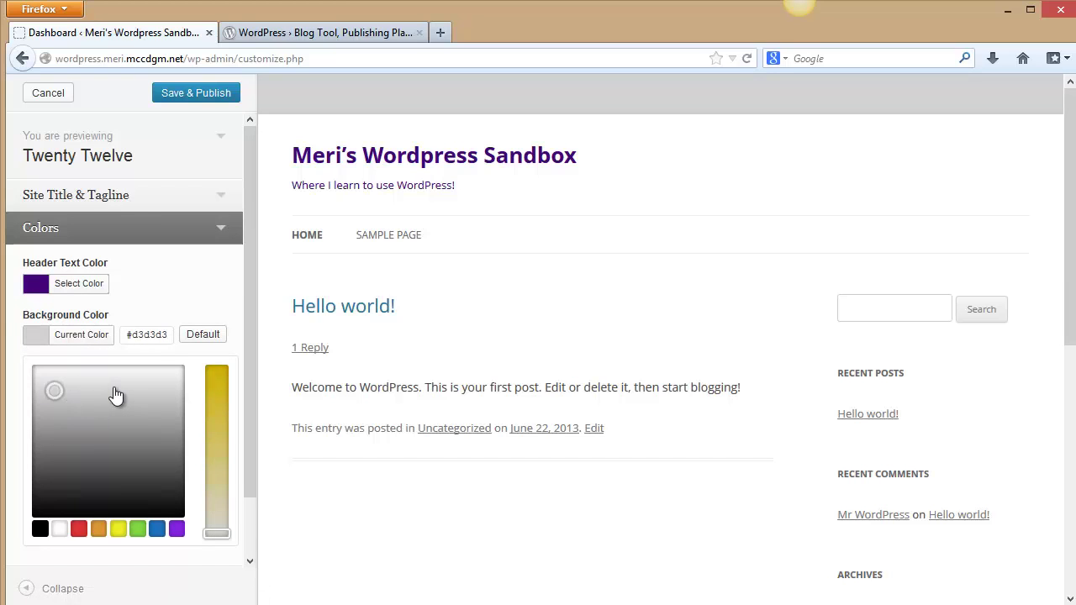
click(91, 374)
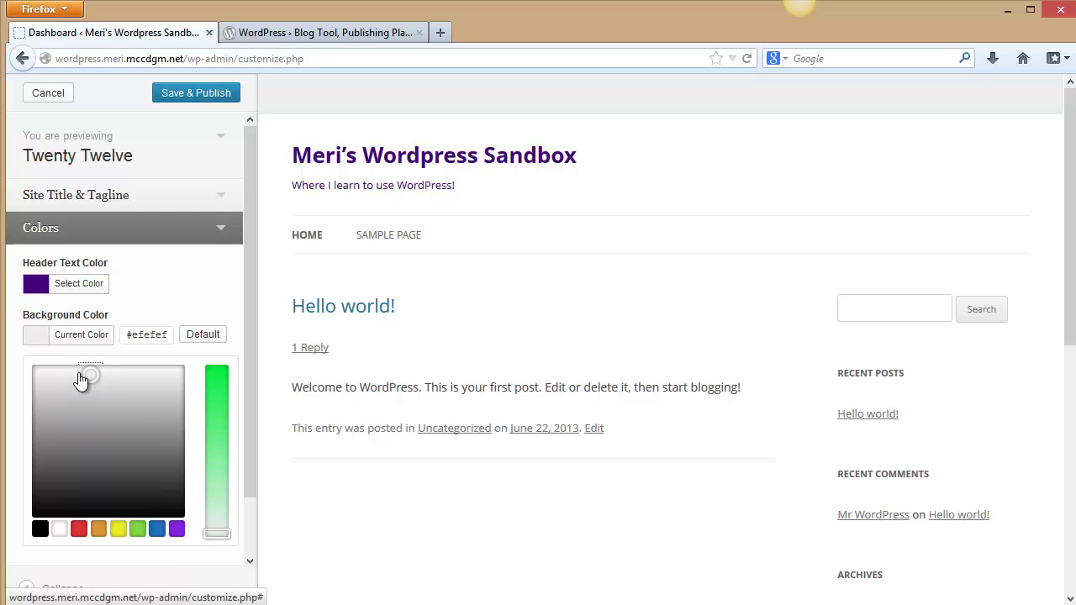
click(196, 343)
click(59, 589)
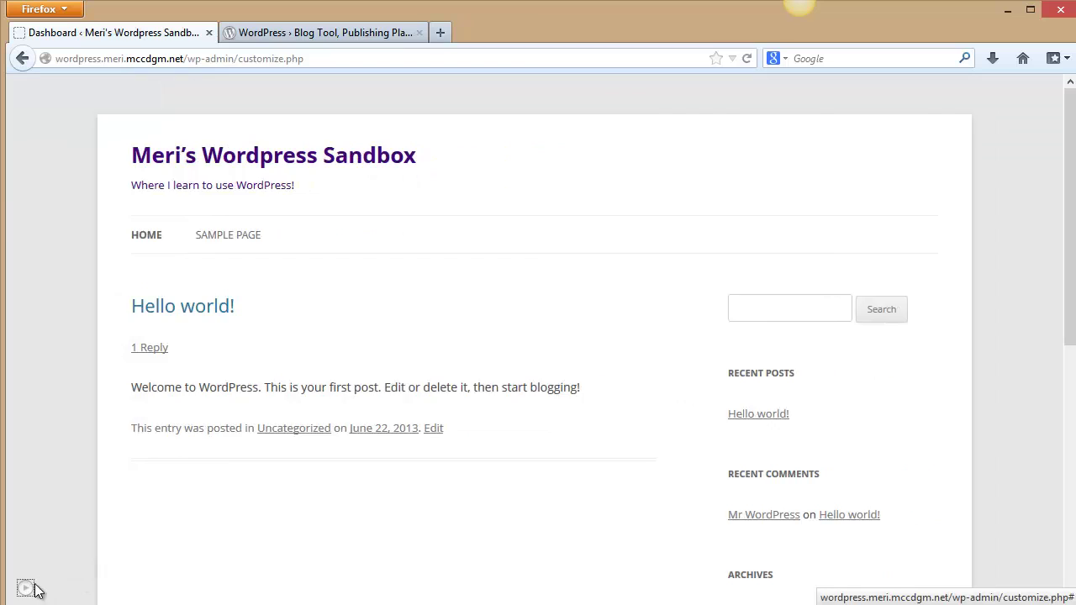
Make Sample Page the static front page, leave the posts page unset, and save & publish.
click(30, 589)
click(122, 392)
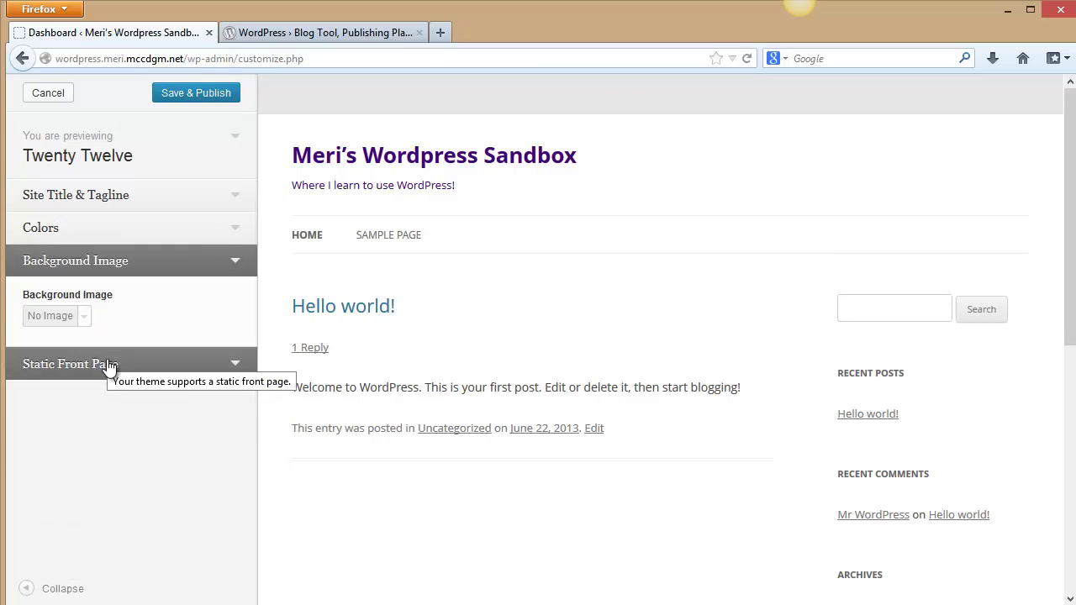
click(107, 366)
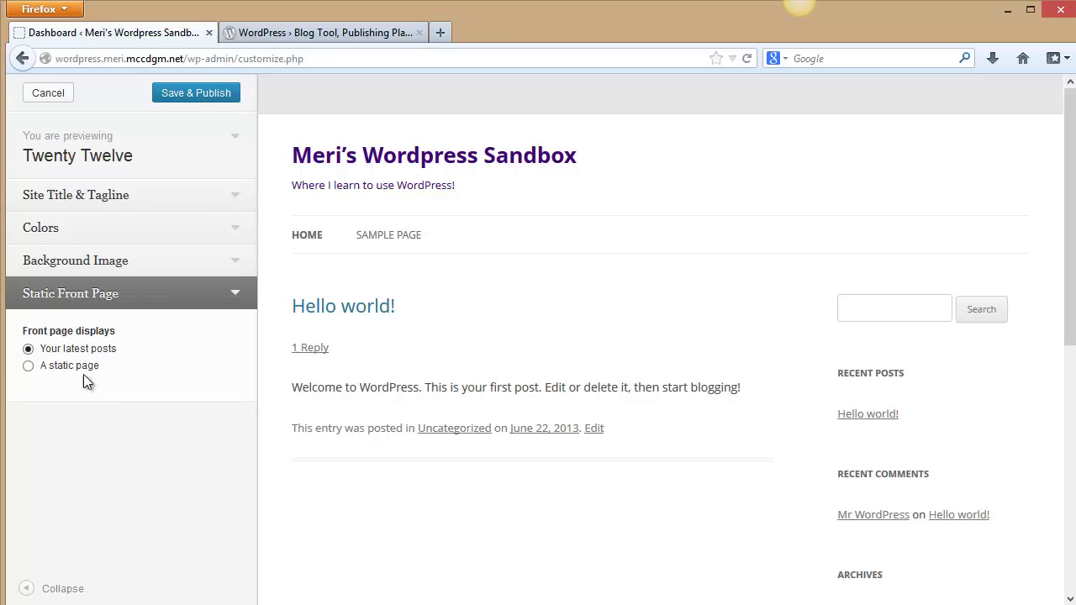
click(30, 367)
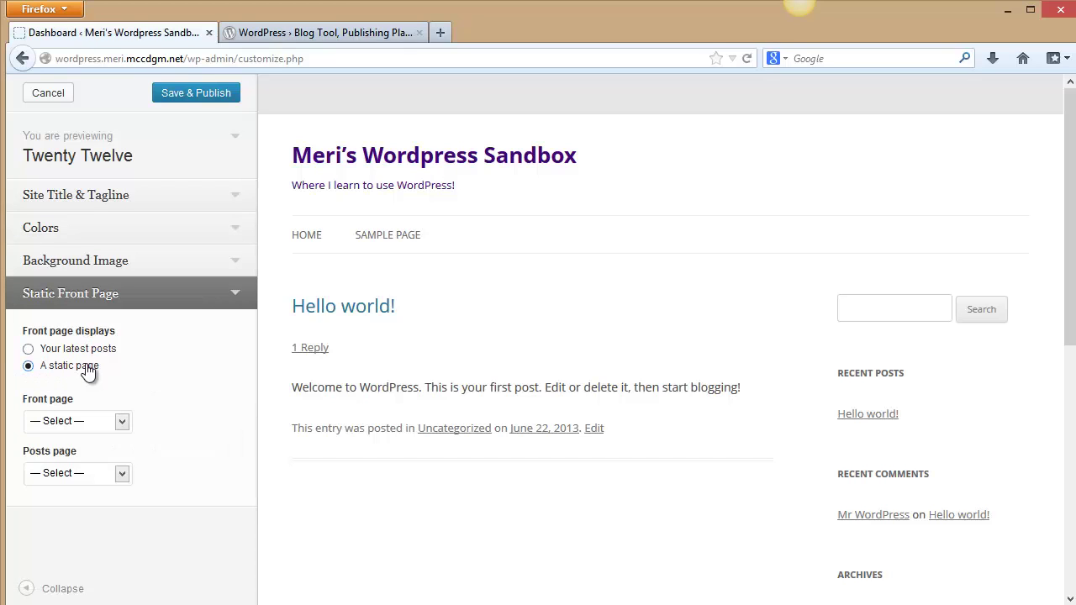
click(124, 421)
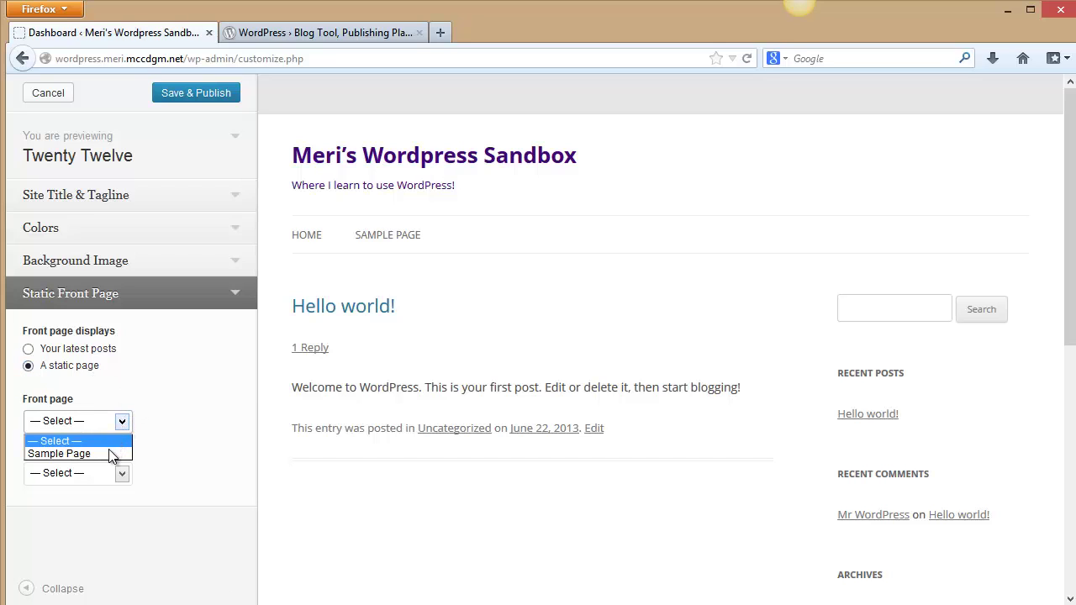
click(109, 451)
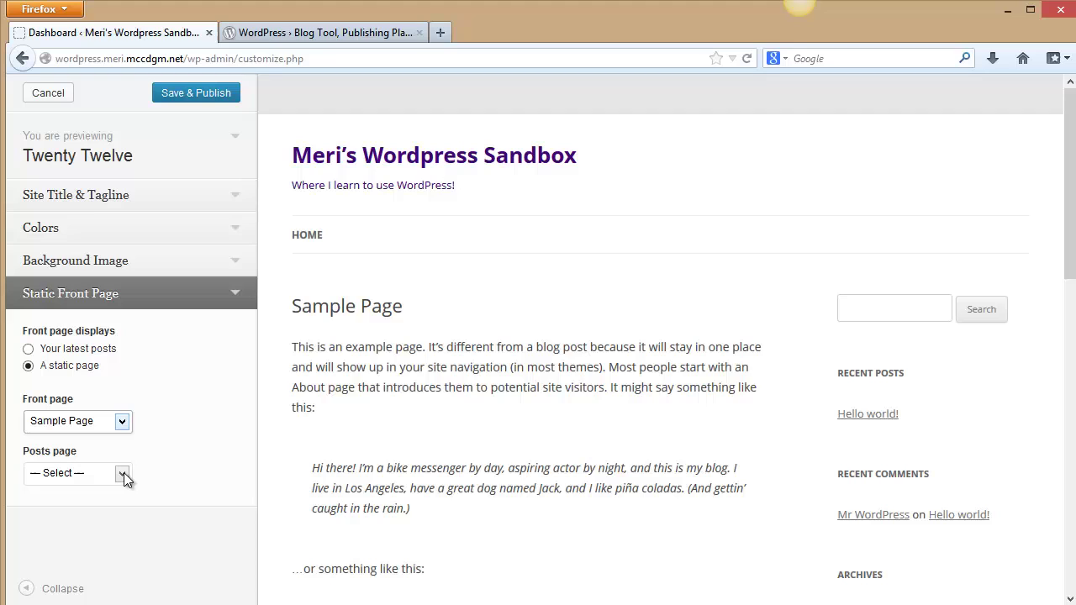
click(124, 474)
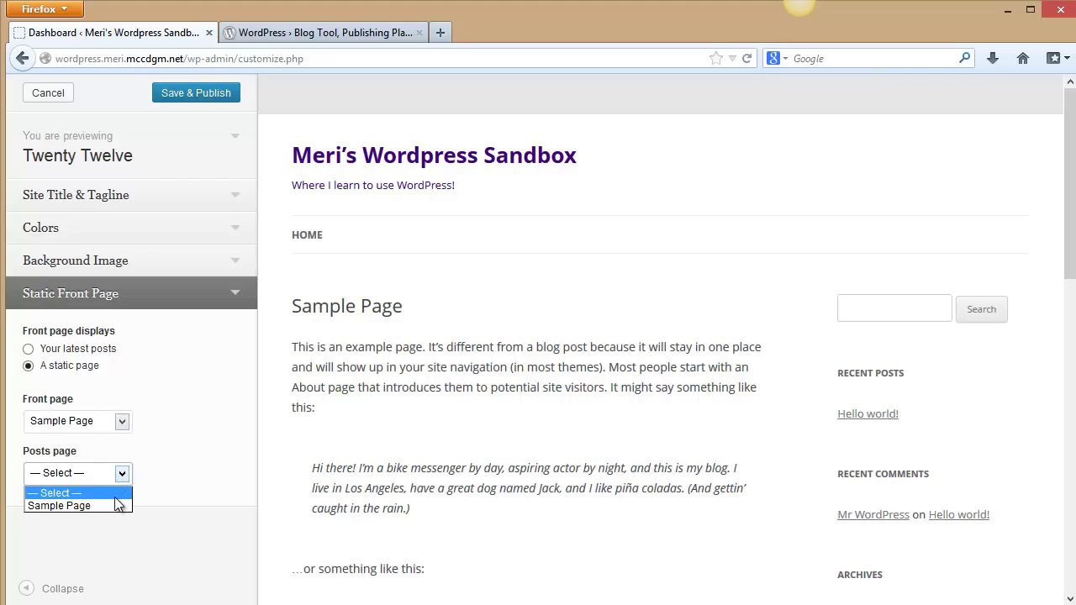
click(153, 500)
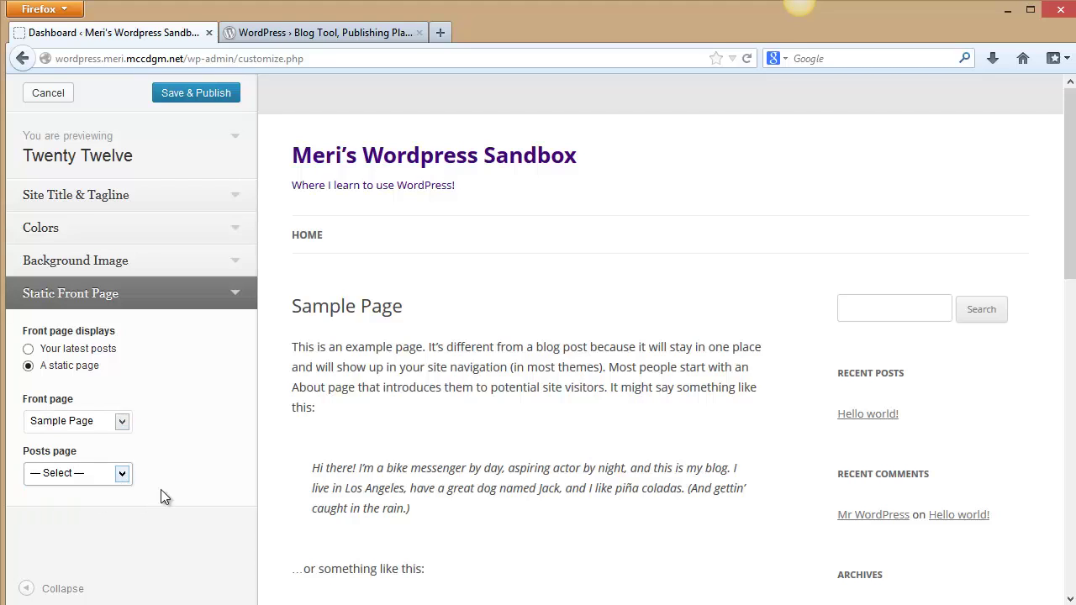
click(196, 93)
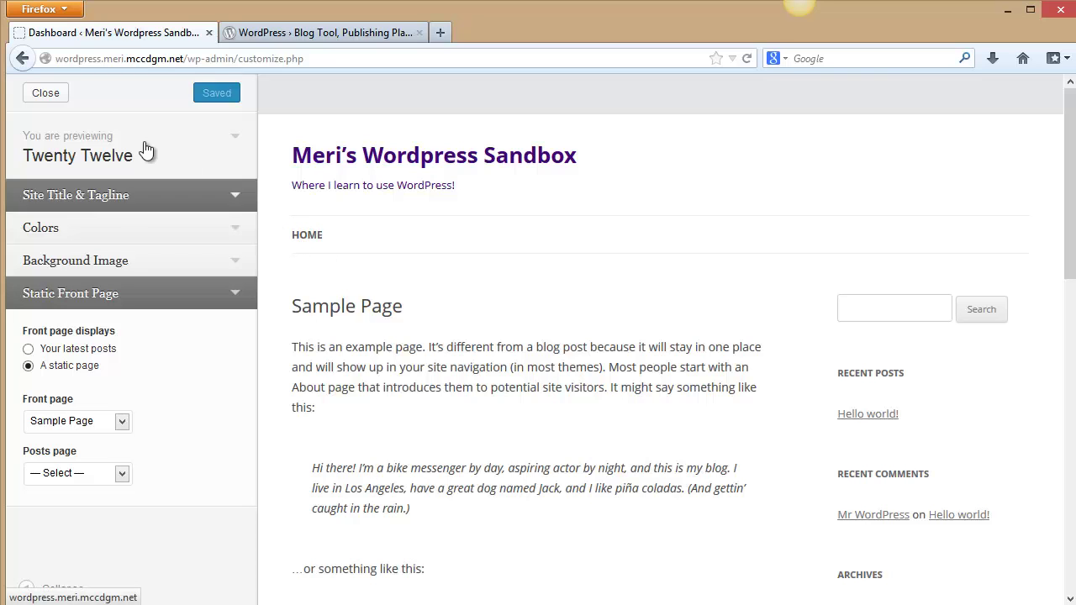
Create a new About page saying the owner is using this site to learn WordPress, and save it as a draft.
click(45, 92)
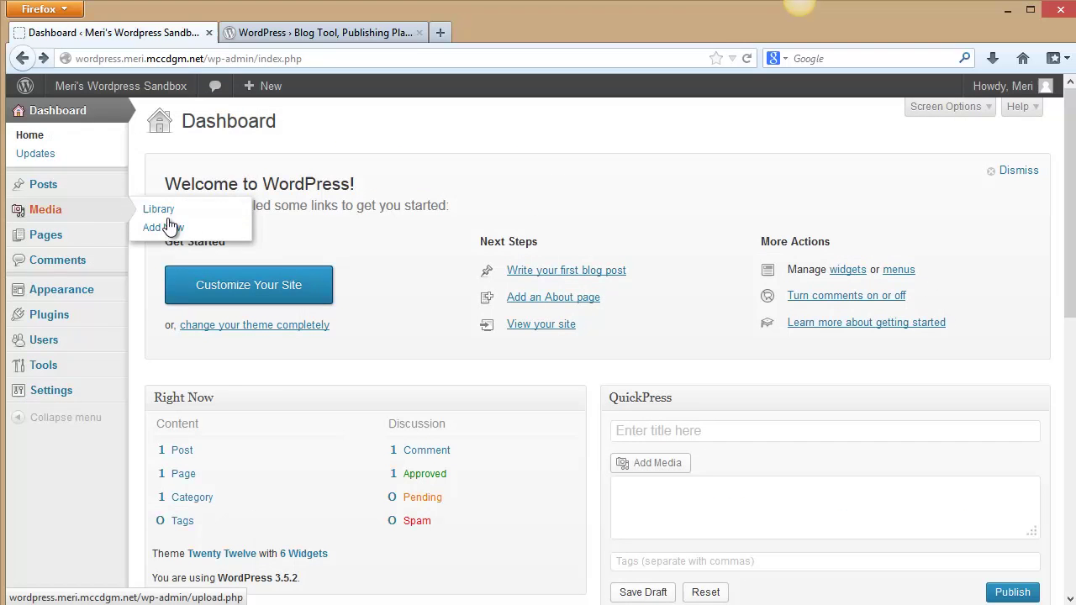
click(550, 309)
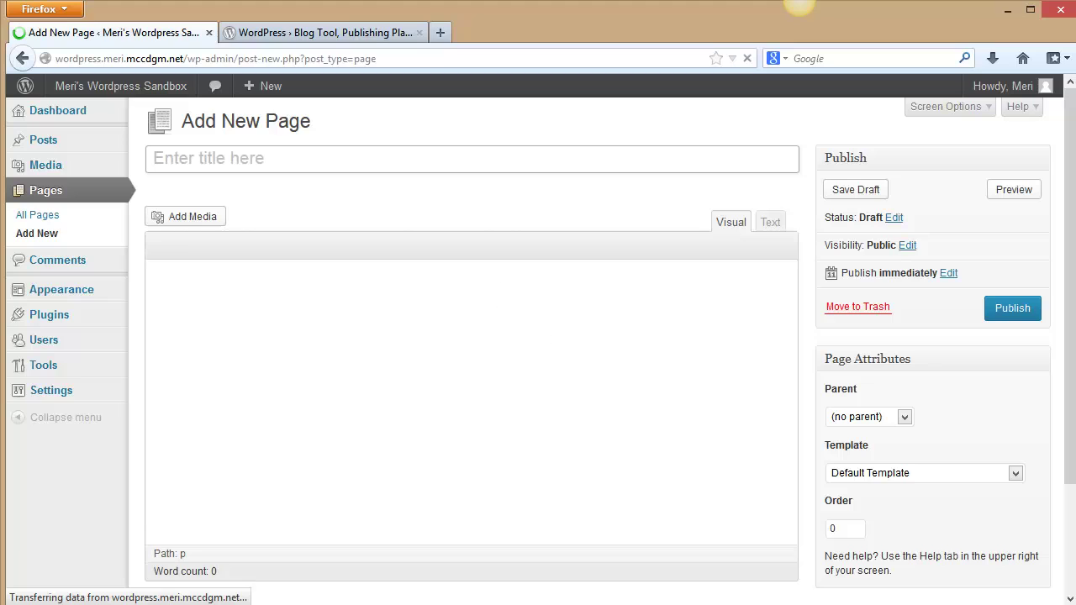
click(154, 160)
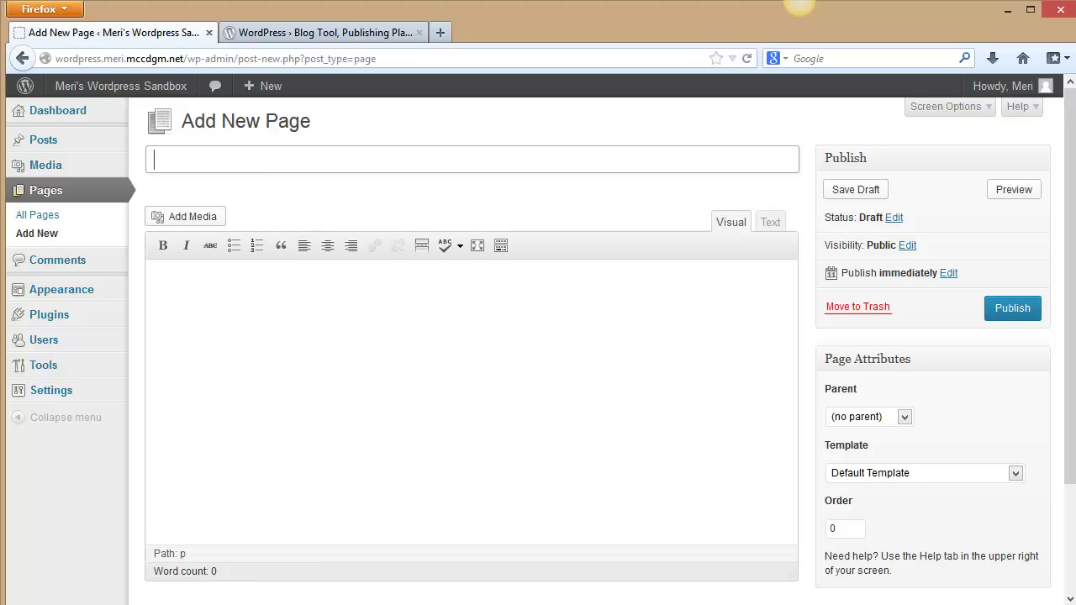
text(About Meri)
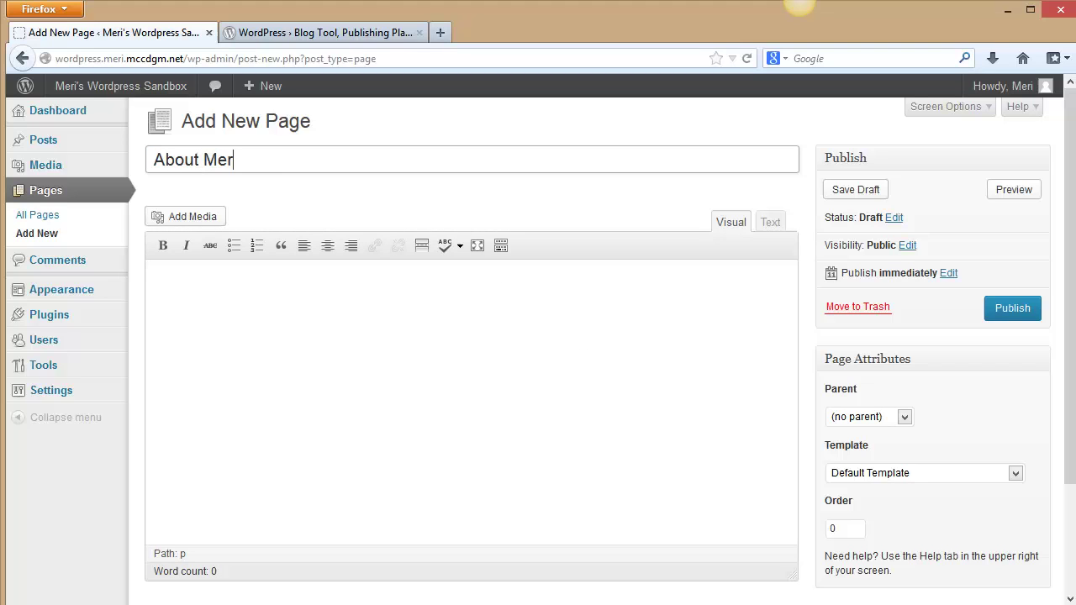
click(585, 328)
text(Meri)
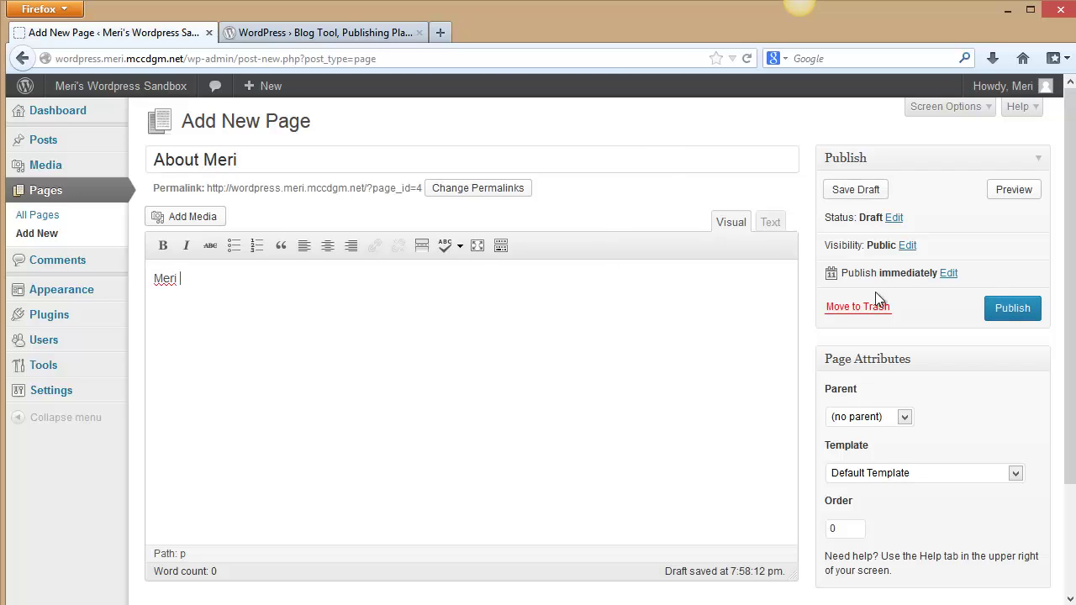
text( Winchester is using this site to learn Word)
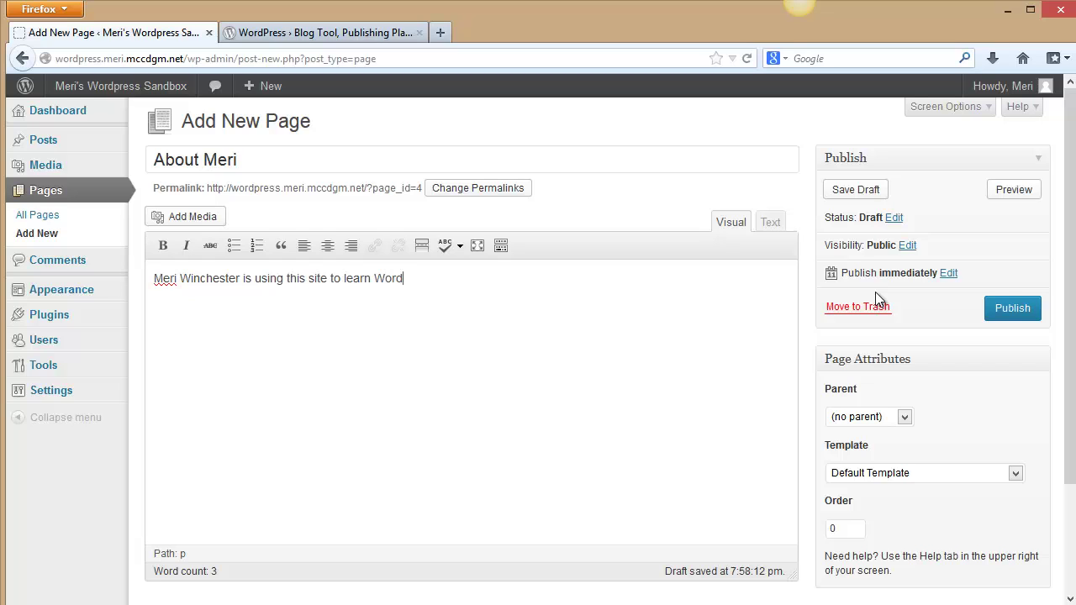
text(Press!)
click(870, 195)
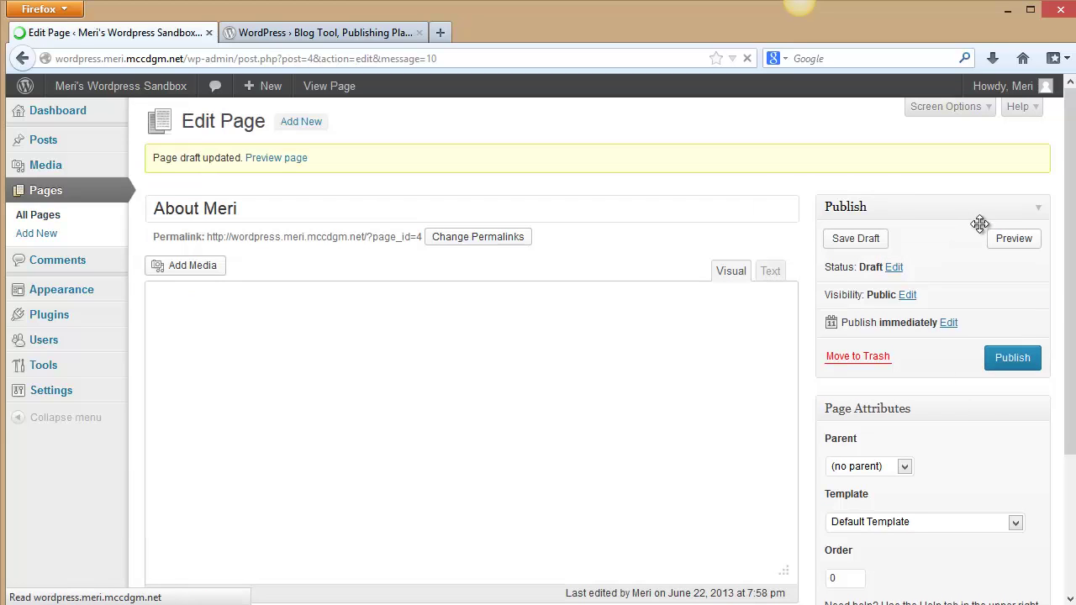
Preview the About draft, scroll through the home page, then go back to the Dashboard via Site Admin.
click(1023, 244)
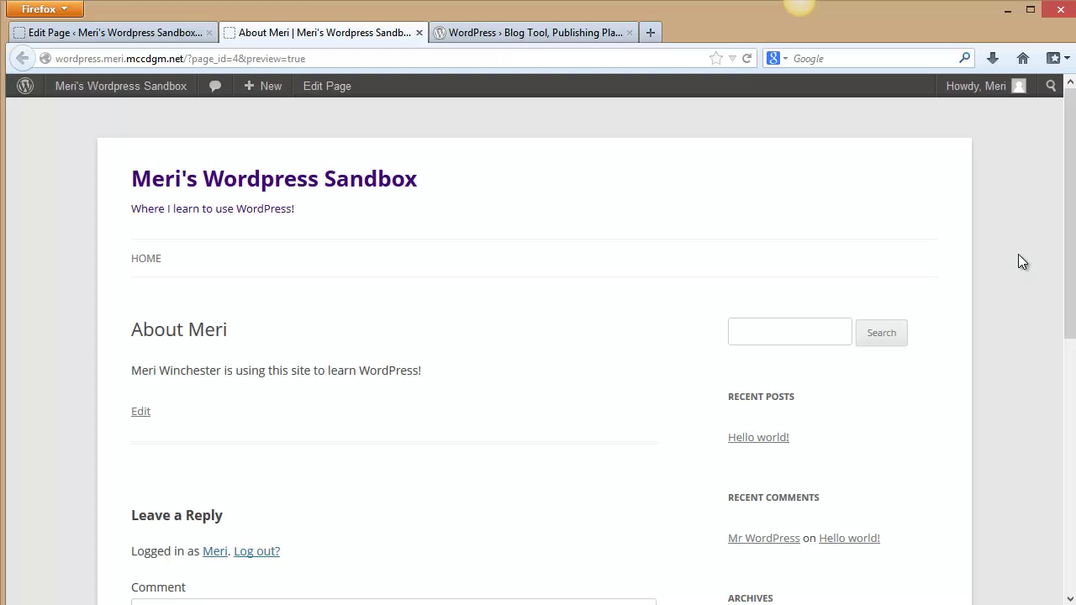
drag(1069, 237, 1074, 164)
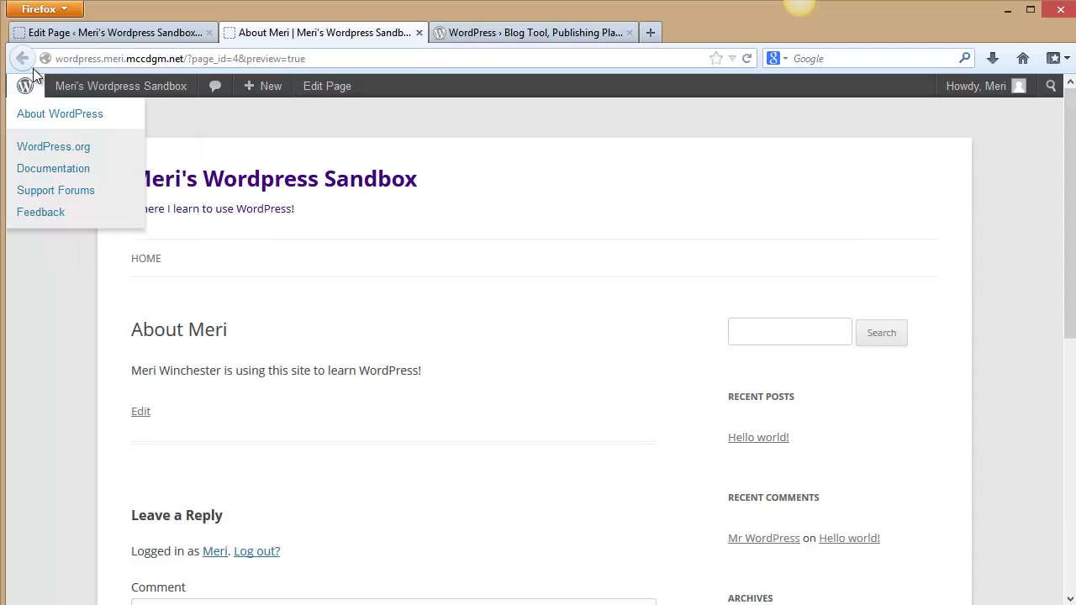
mouse_move(120, 86)
click(160, 262)
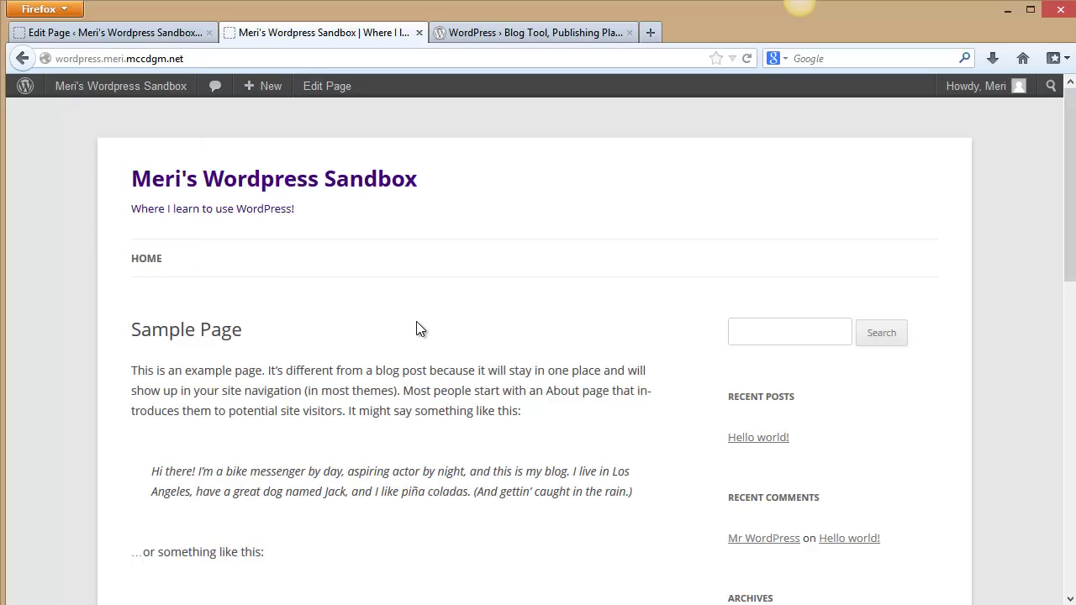
scroll(416, 321, down, 4)
scroll(416, 321, up, 4)
scroll(416, 321, down, 5)
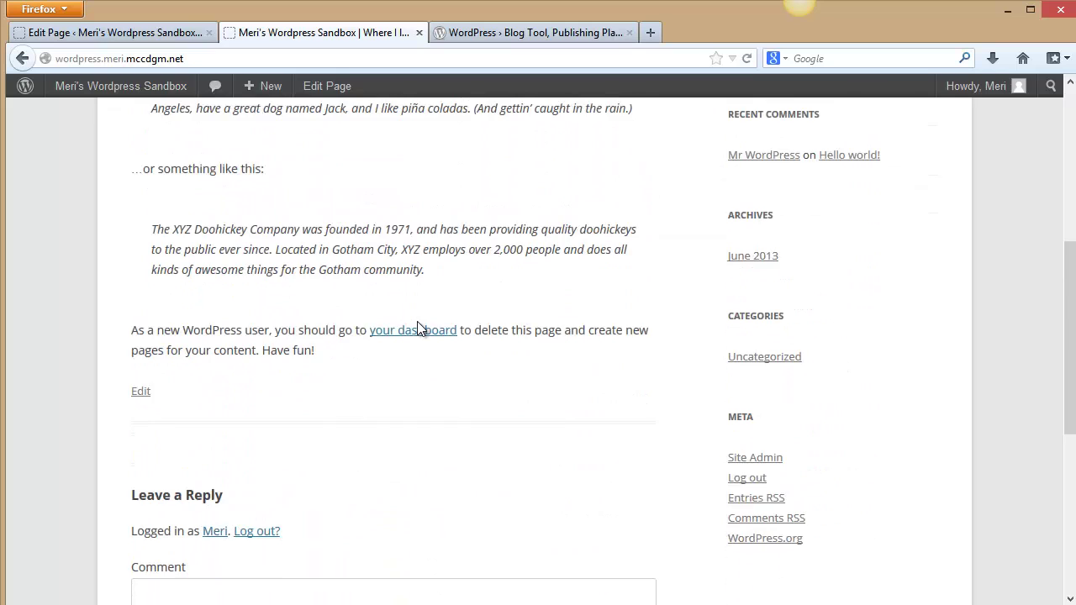
scroll(416, 327, down, 4)
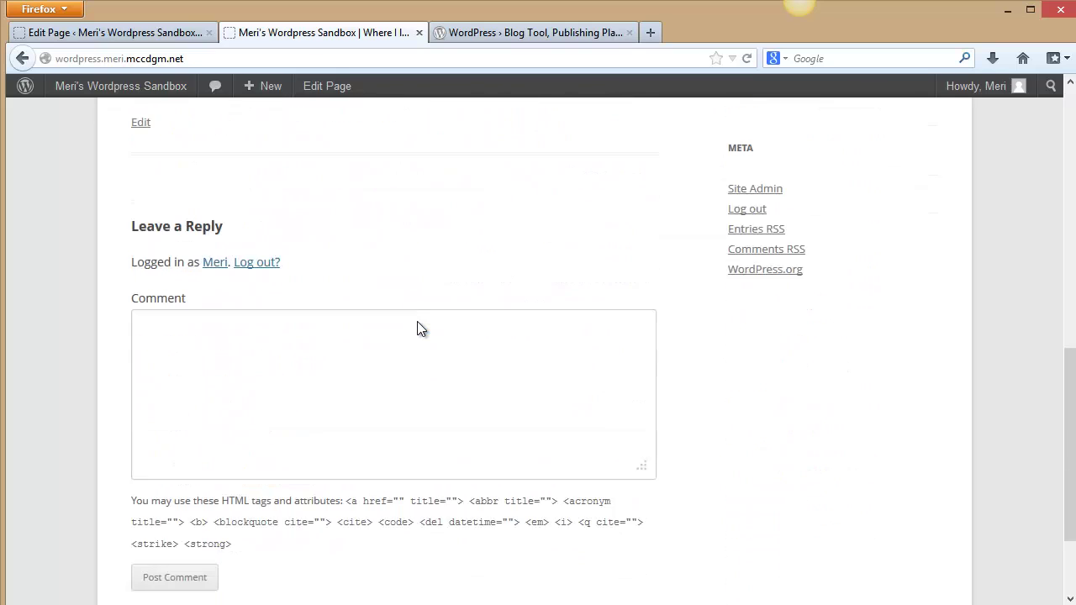
click(755, 172)
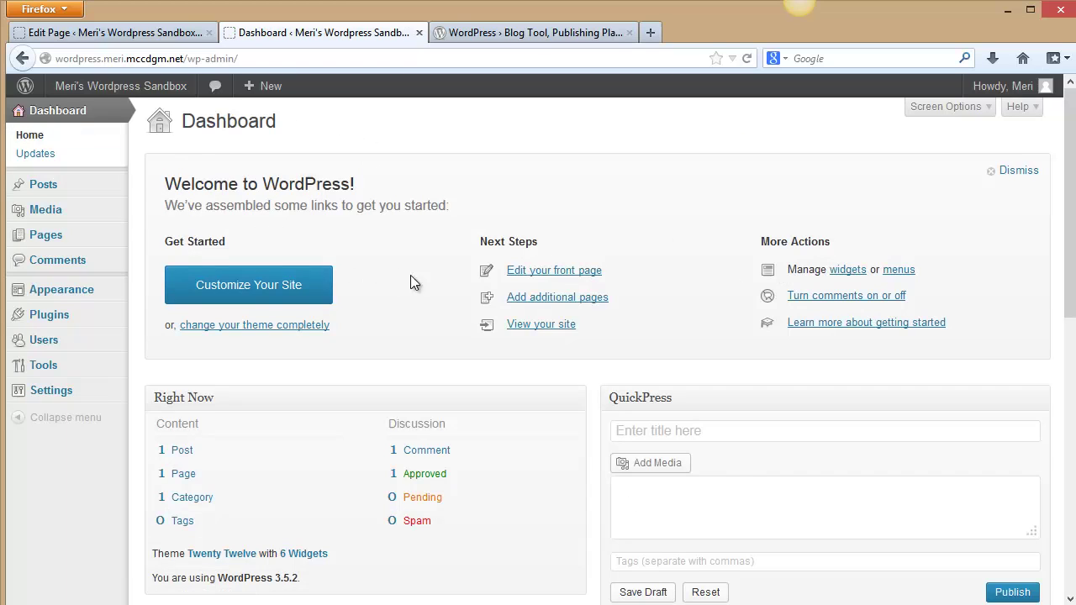
Quick-edit Sample Page: title 'I love to progam', slug 'Programming is fun!', Front Page Template.
click(38, 236)
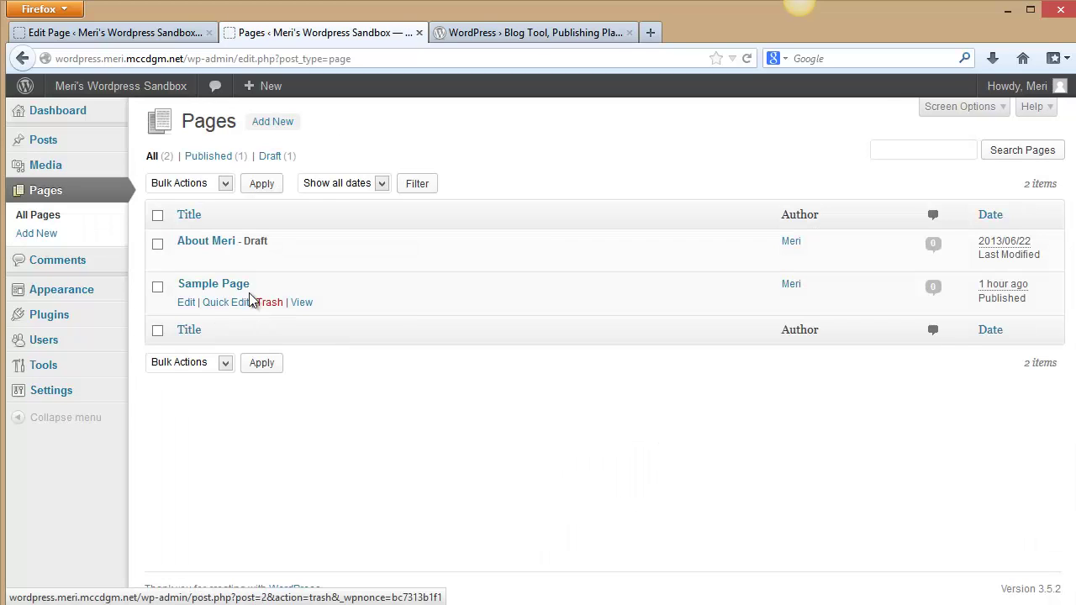
click(220, 303)
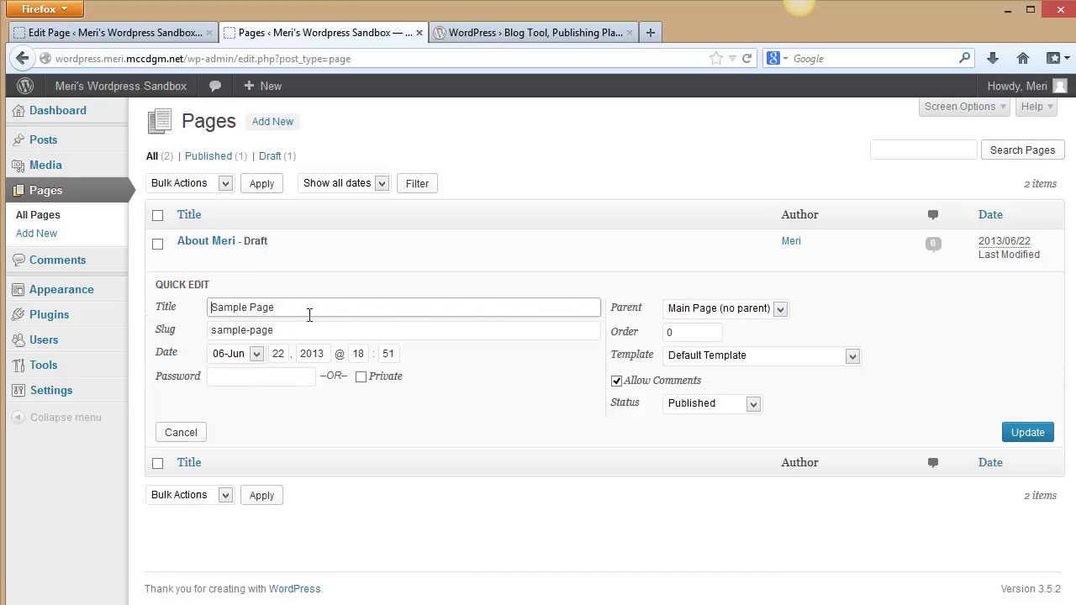
drag(309, 314, 163, 295)
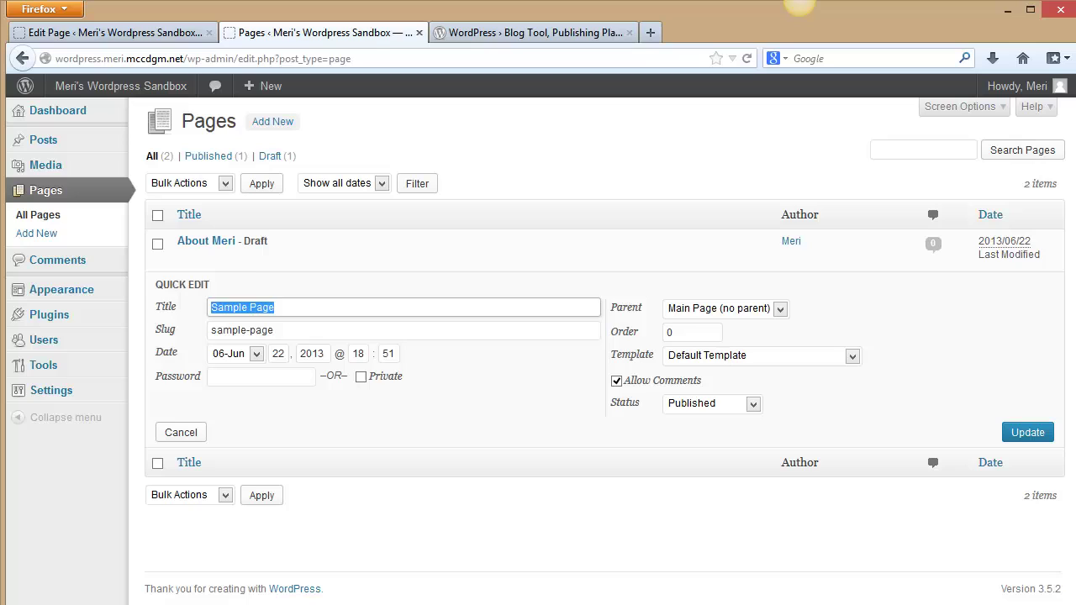
text(I love to progam)
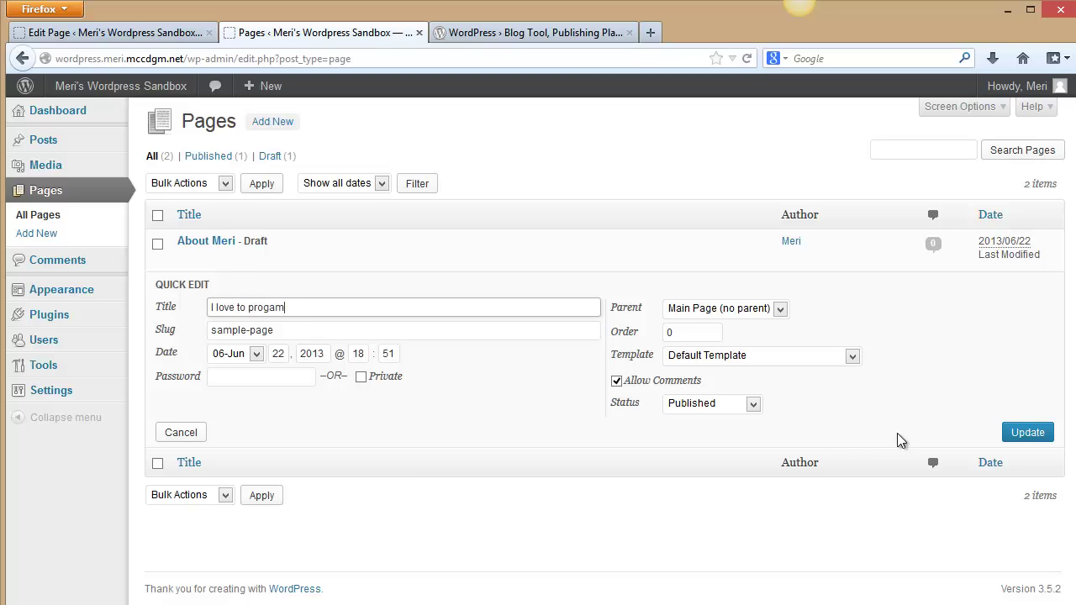
key(Tab)
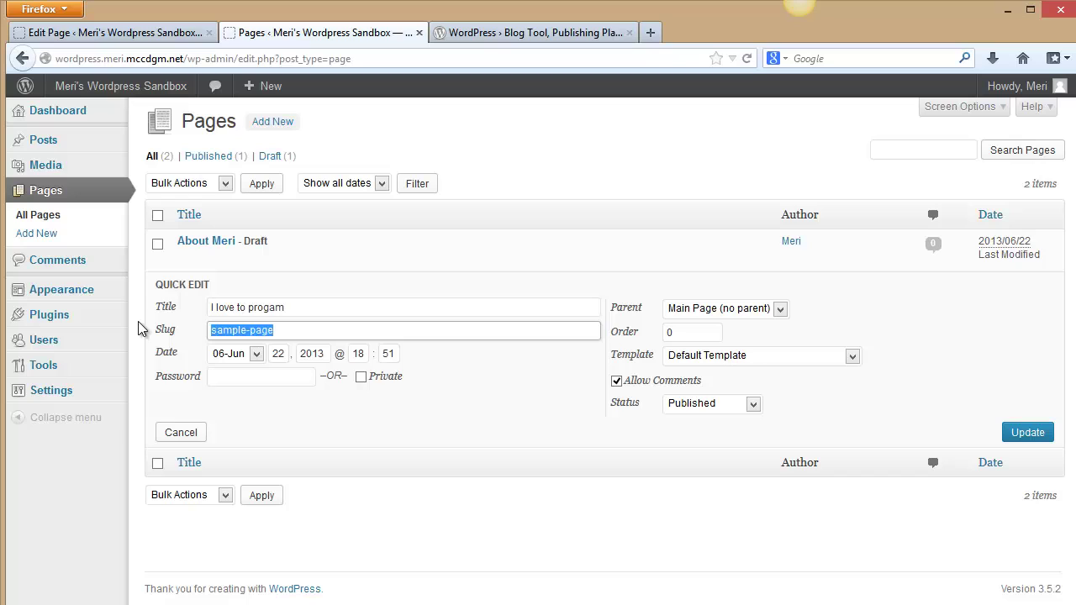
text(Programm)
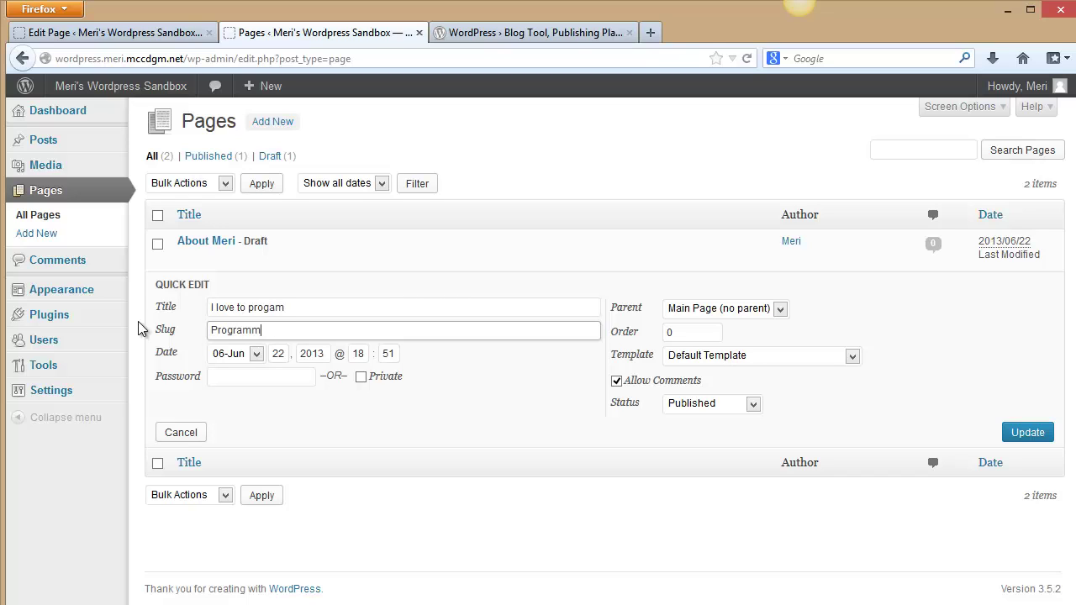
text(ing is fun!)
click(854, 359)
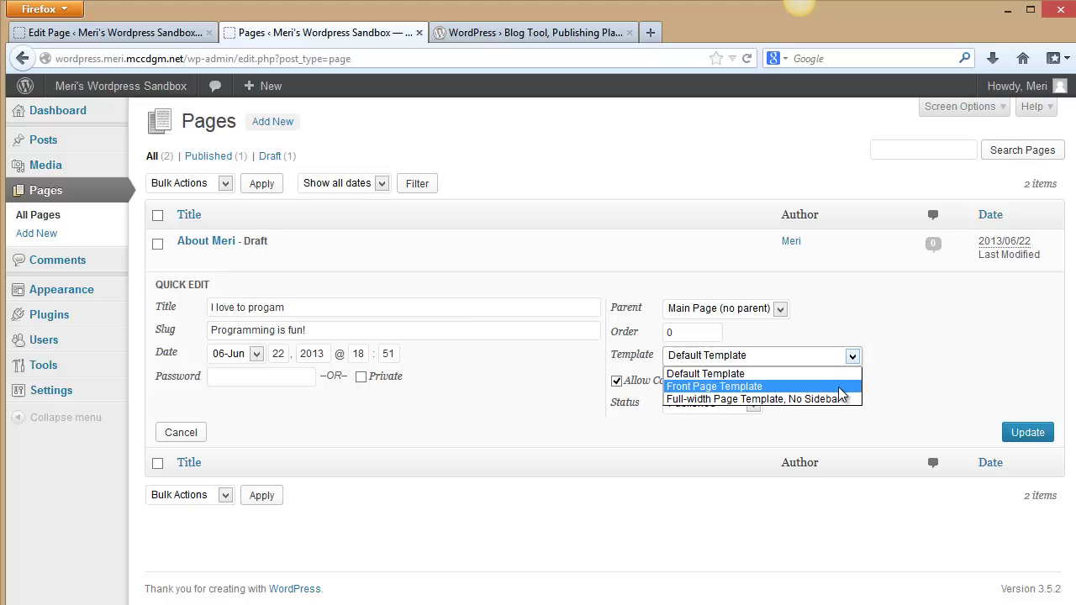
click(840, 378)
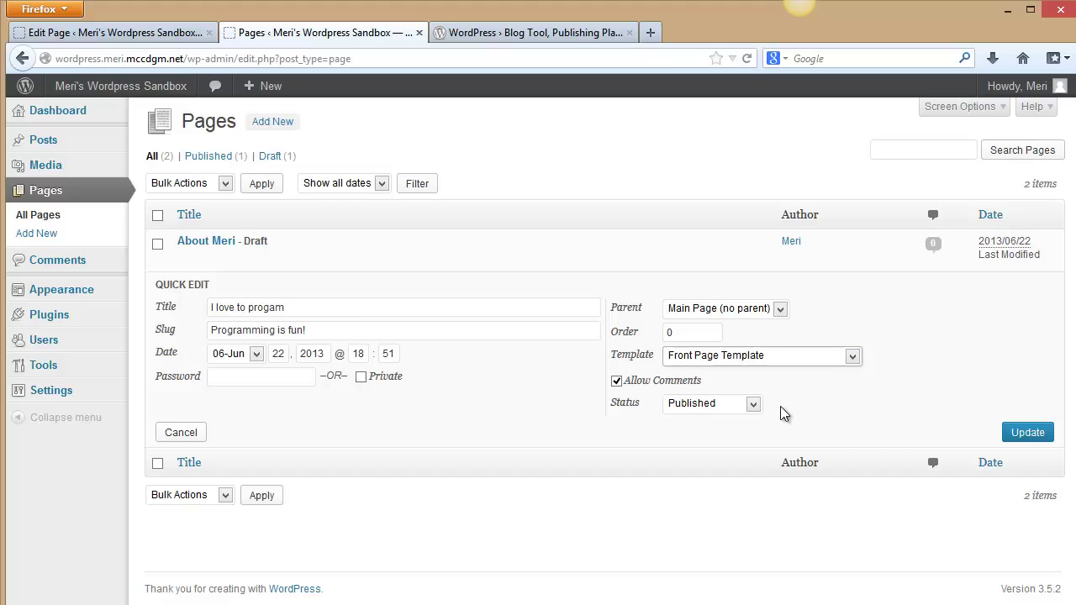
click(1026, 432)
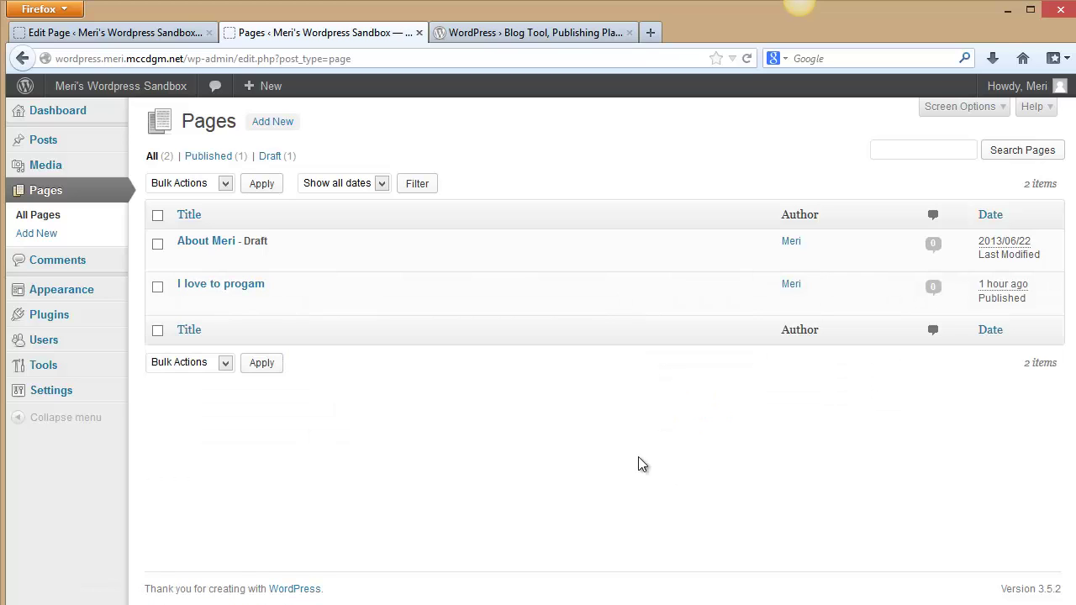
Publish the About page from its editor, then start a new page.
mouse_move(266, 257)
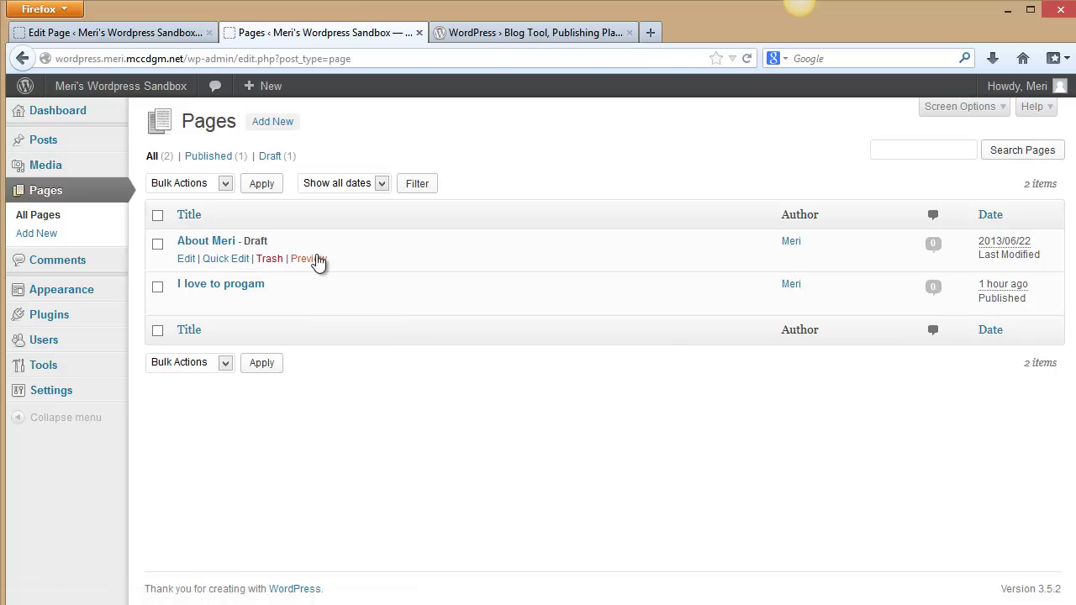
click(187, 260)
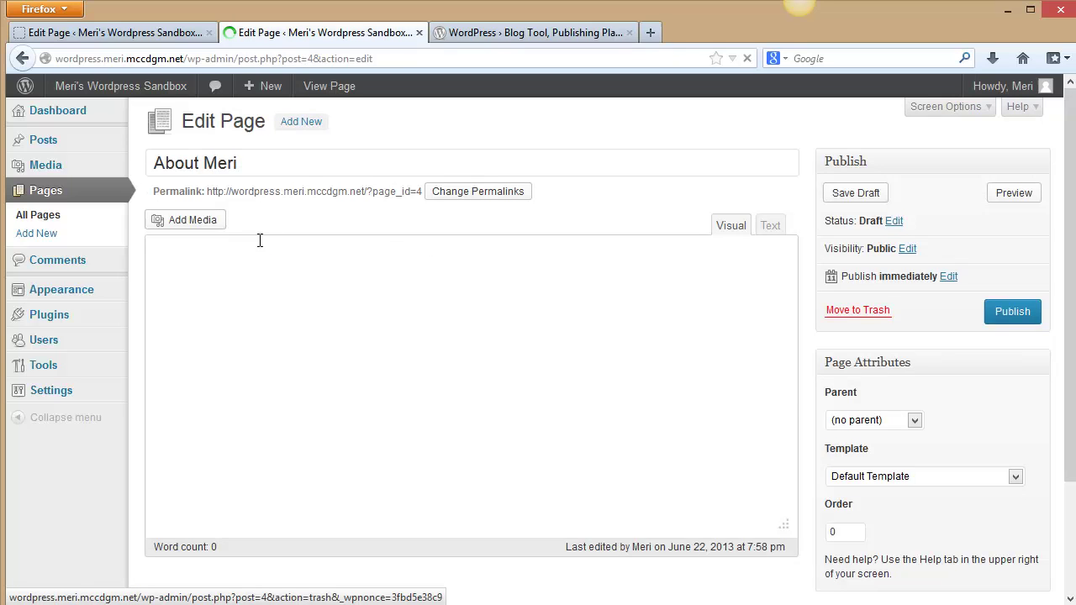
click(1034, 310)
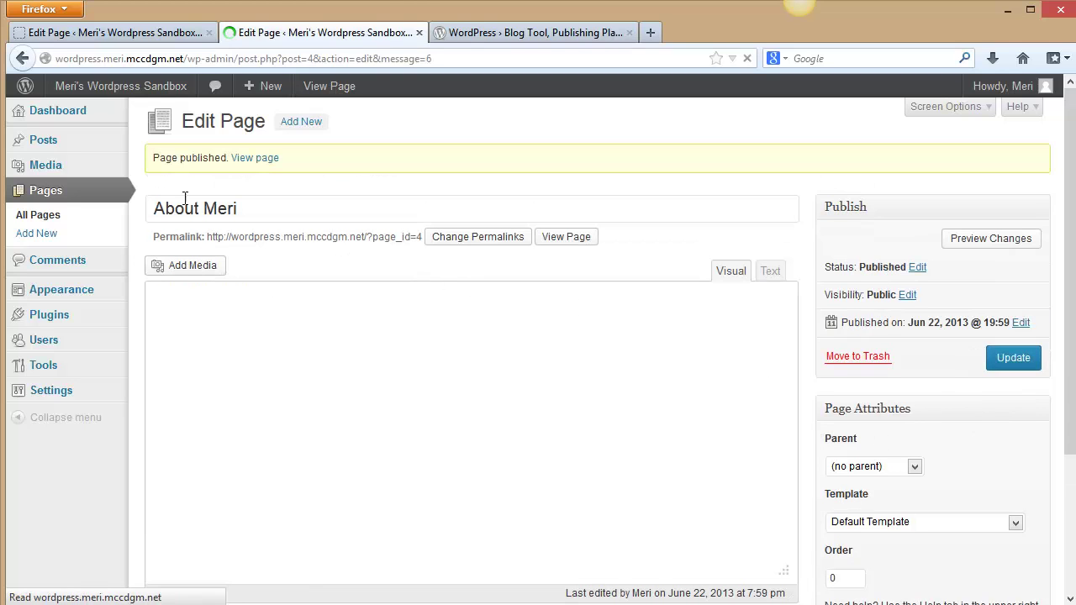
click(38, 235)
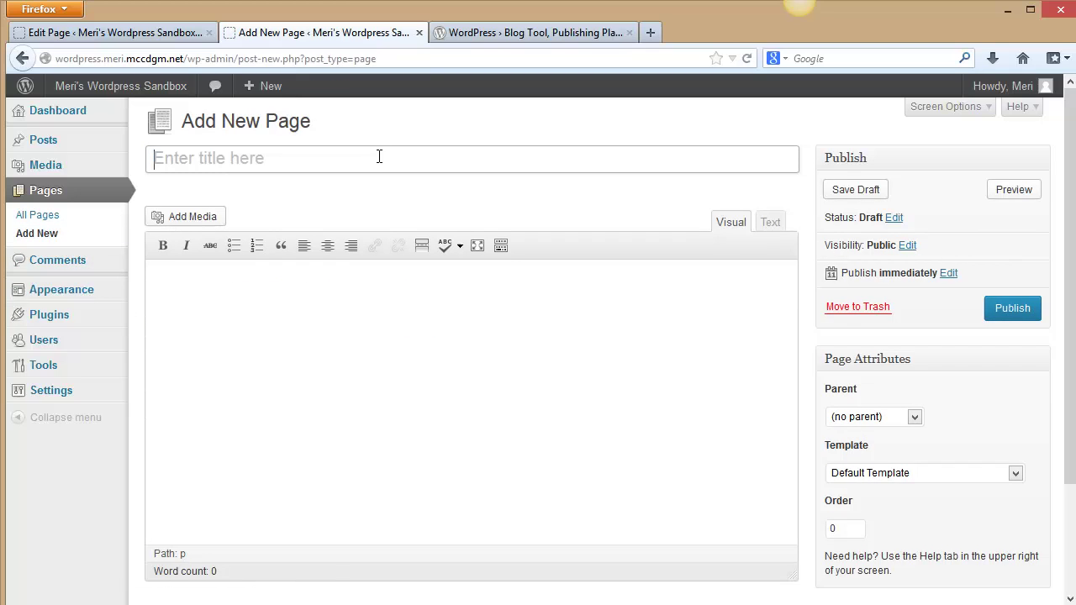
Title the new page 'Nessies Page' and upload the nessie picture from the Pictures folder.
click(379, 157)
text(Nessi)
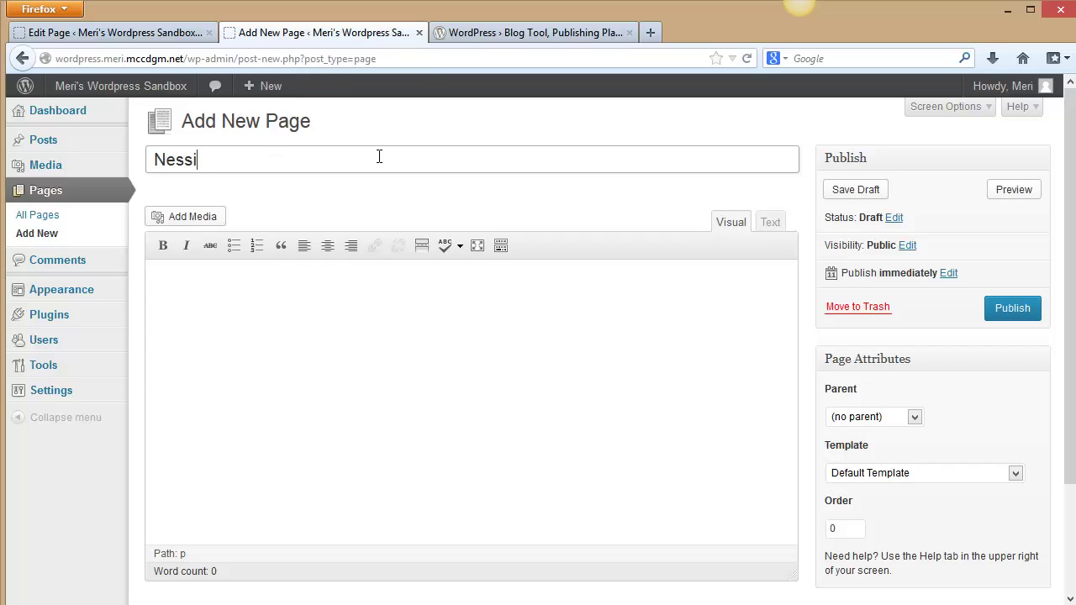
text(es Page)
click(185, 220)
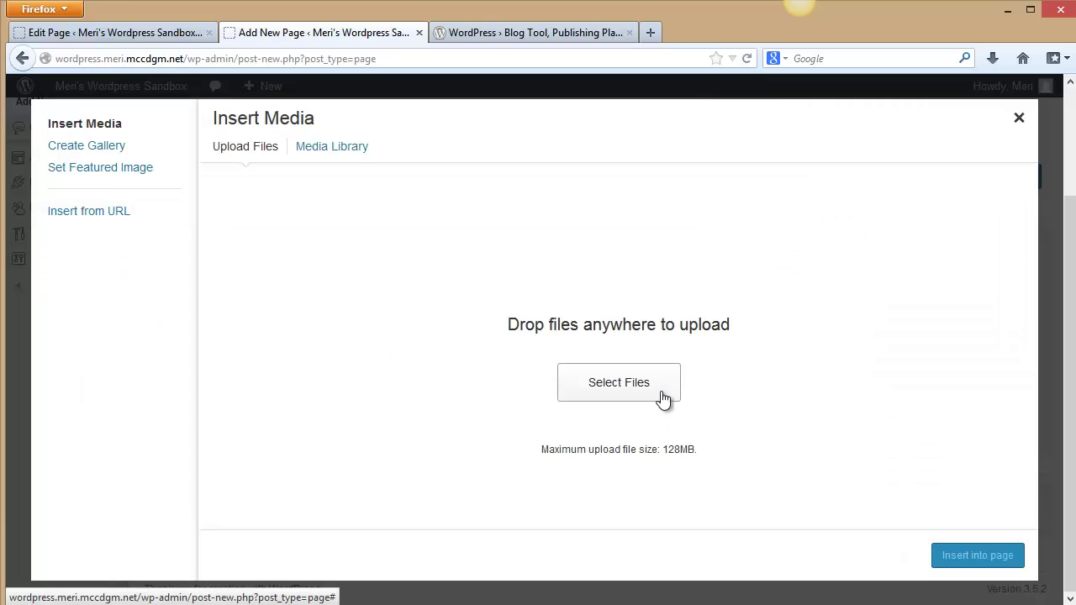
click(655, 391)
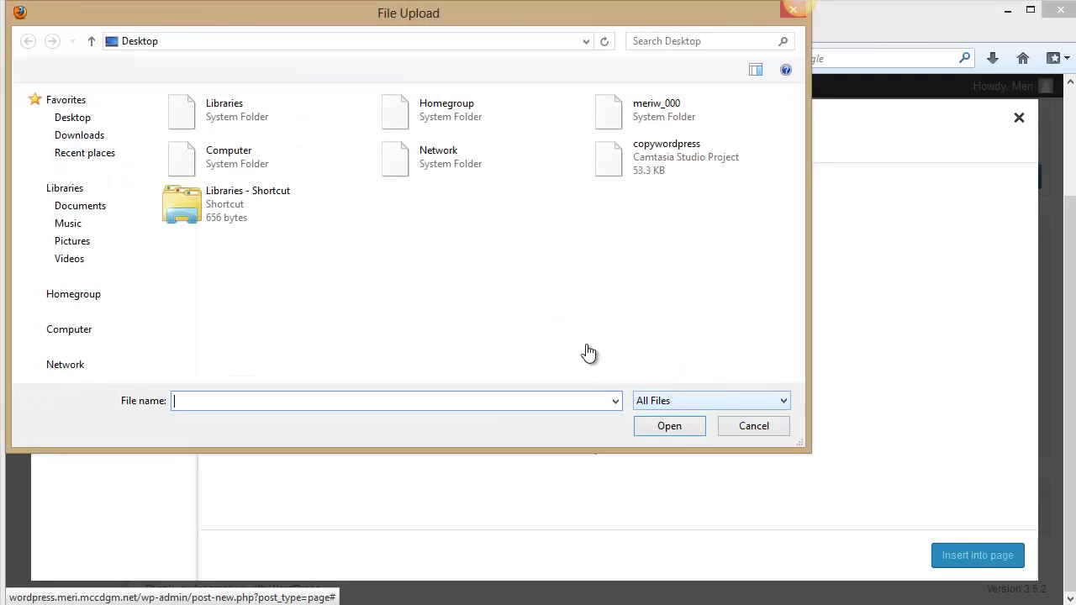
click(68, 242)
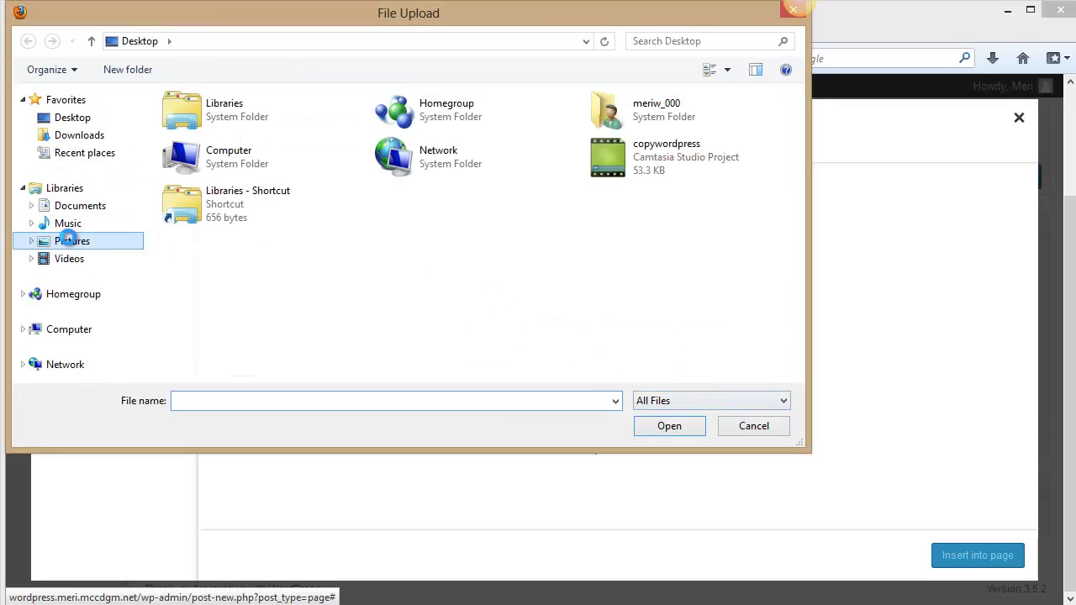
click(181, 154)
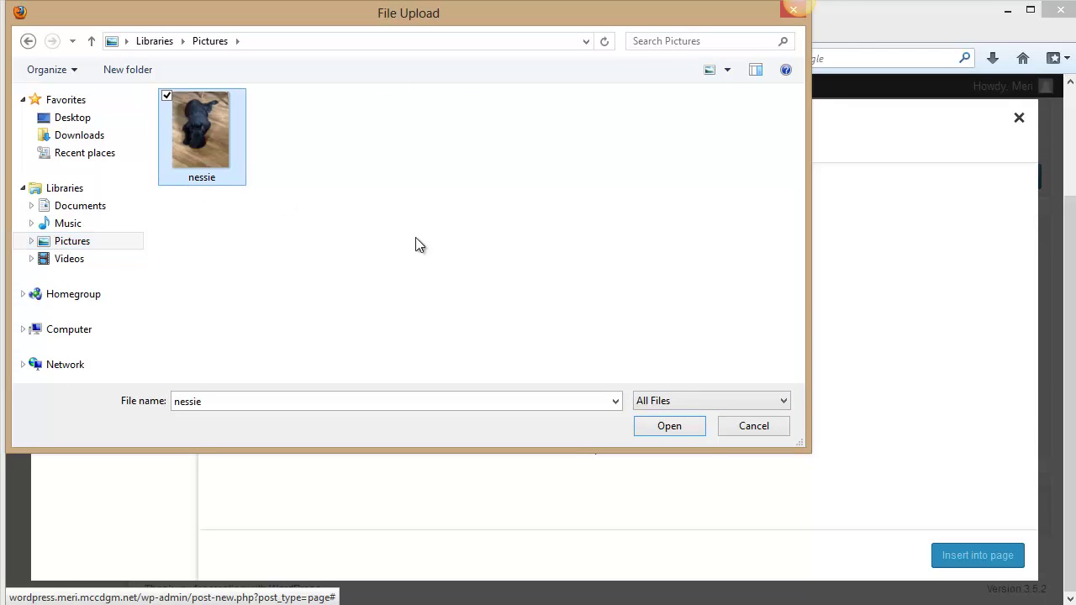
click(688, 432)
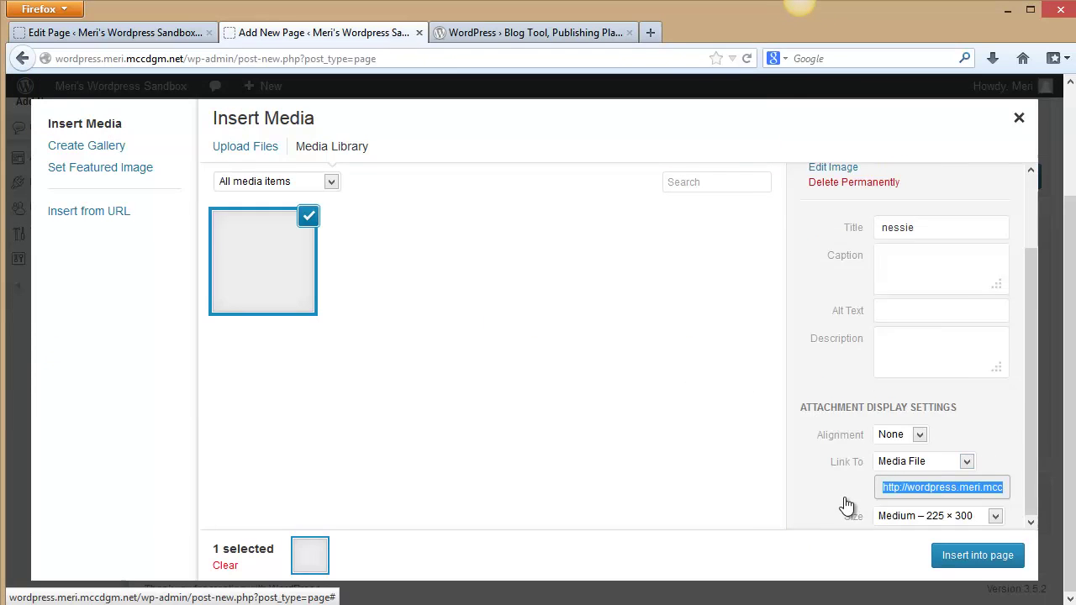
Insert the nessie photo, add the caption 'This is my dog, Nessie…', and check its HTML.
click(956, 556)
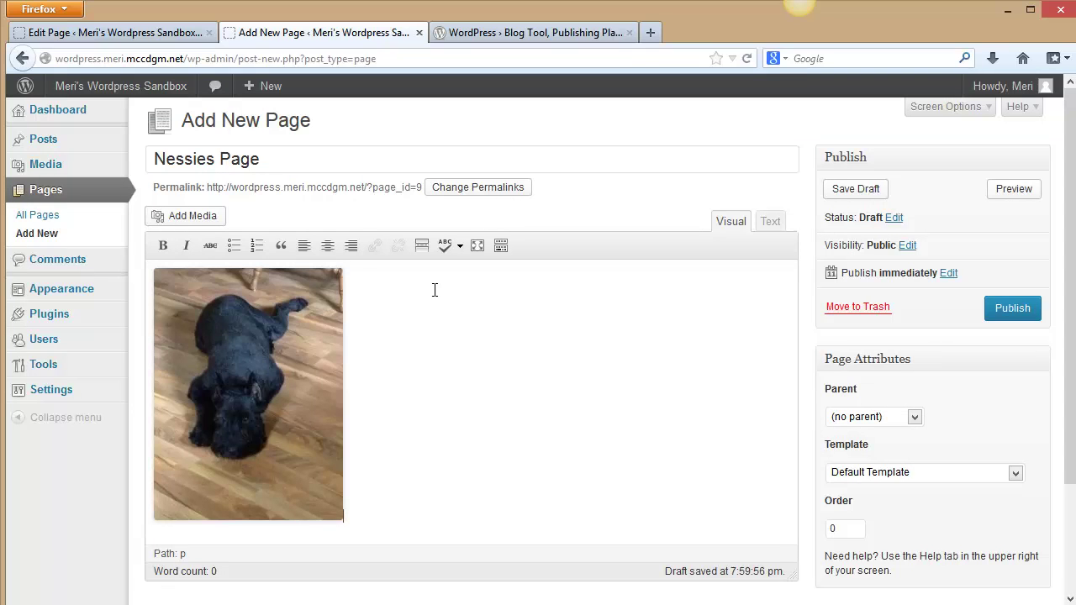
text(This is)
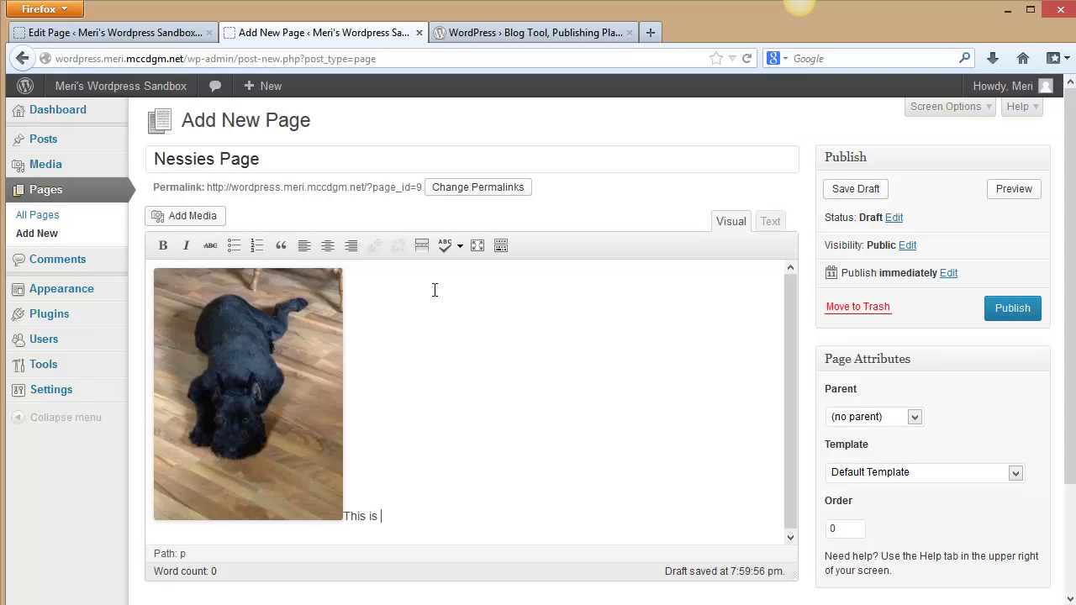
text( my dog, Nessie. You can someti)
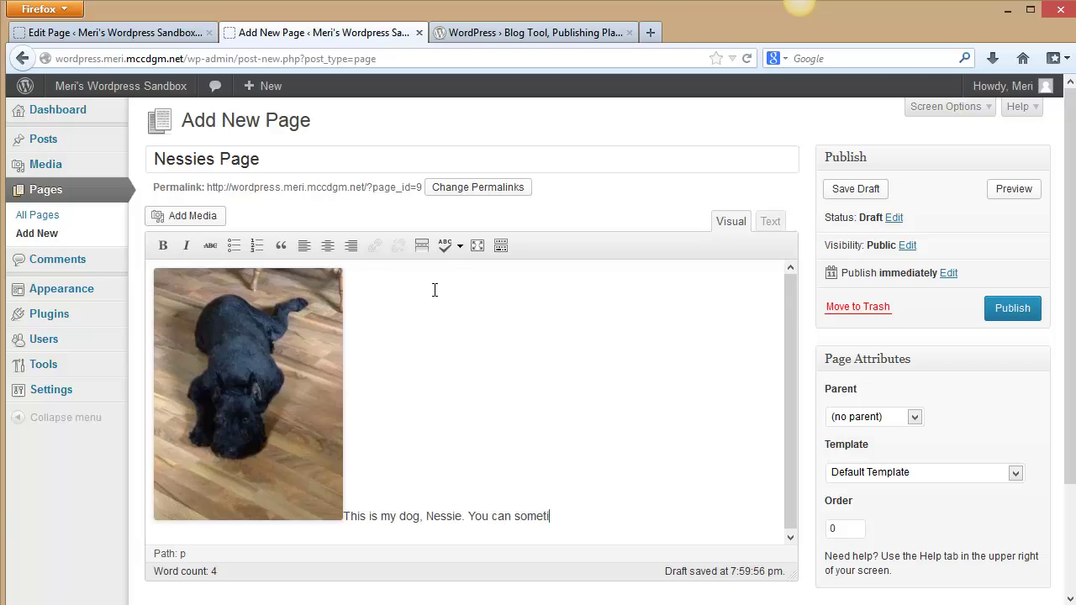
text(mes here)
text( her while)
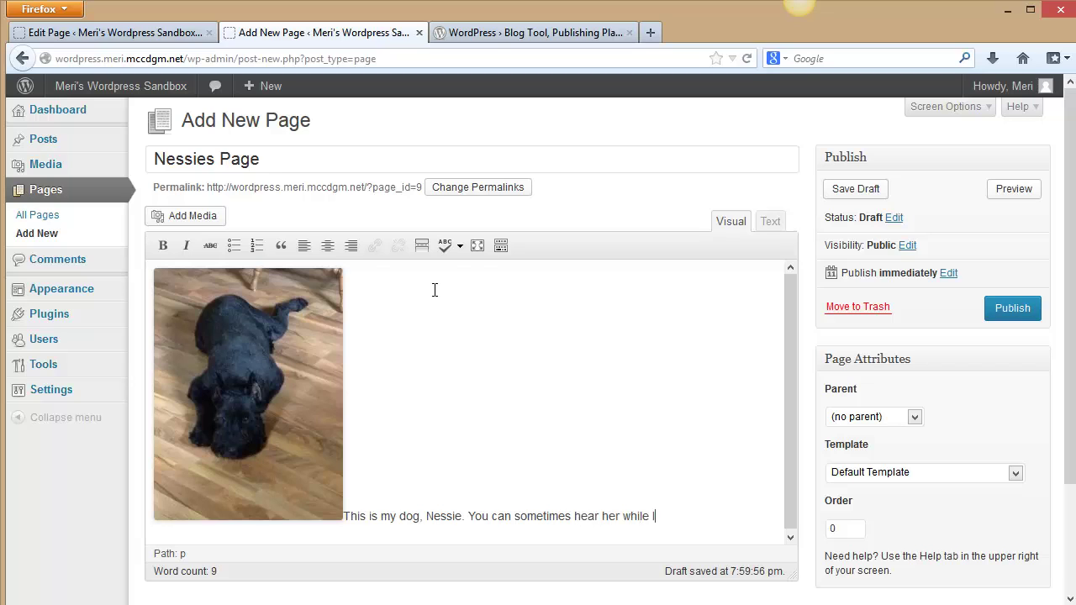
text( I am recording)
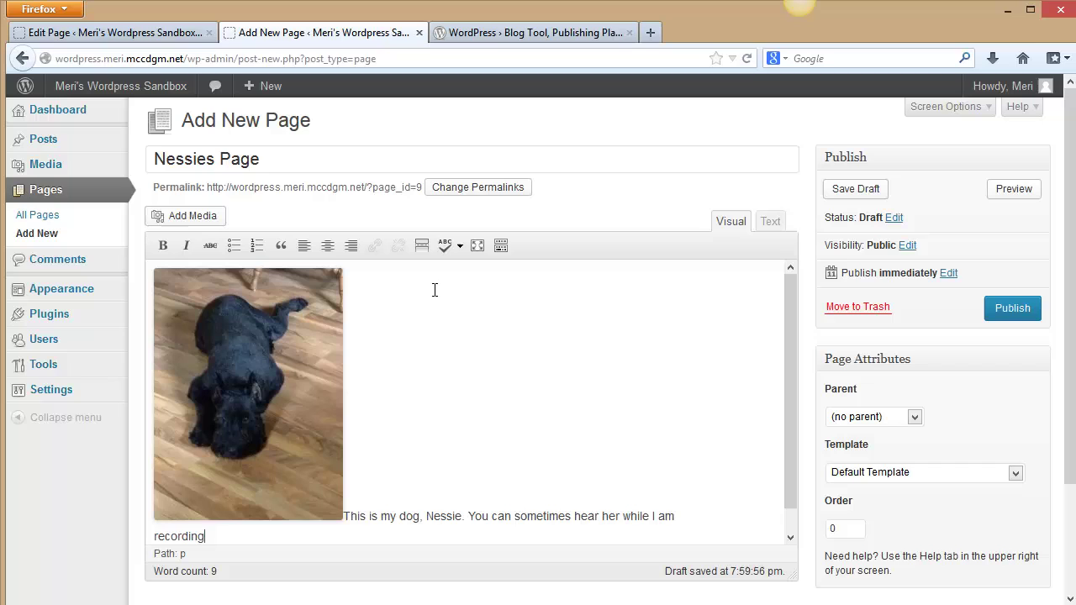
text( lectures.)
click(771, 223)
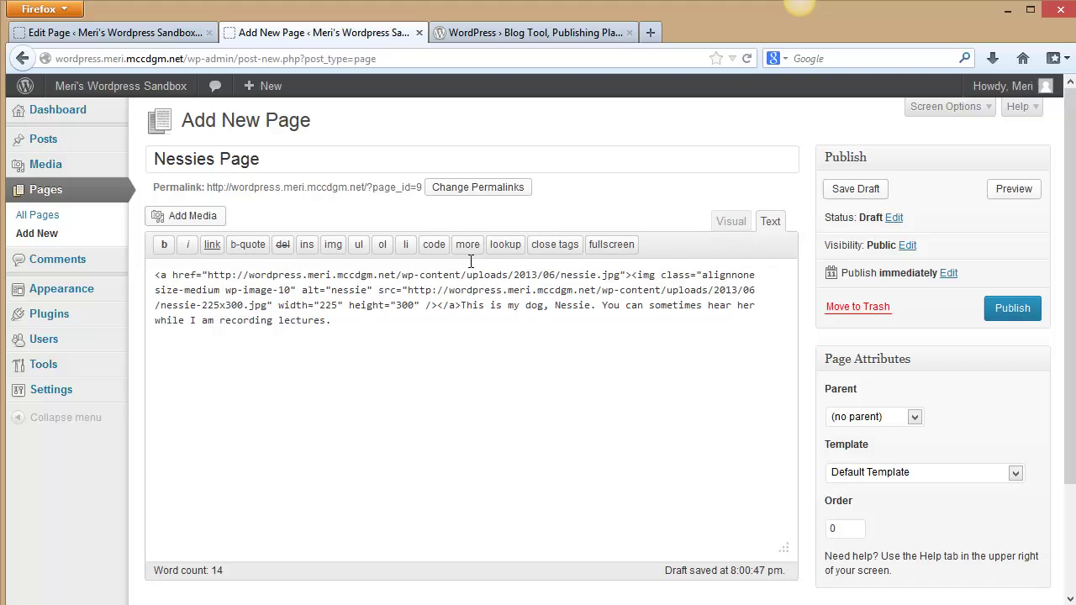
click(728, 220)
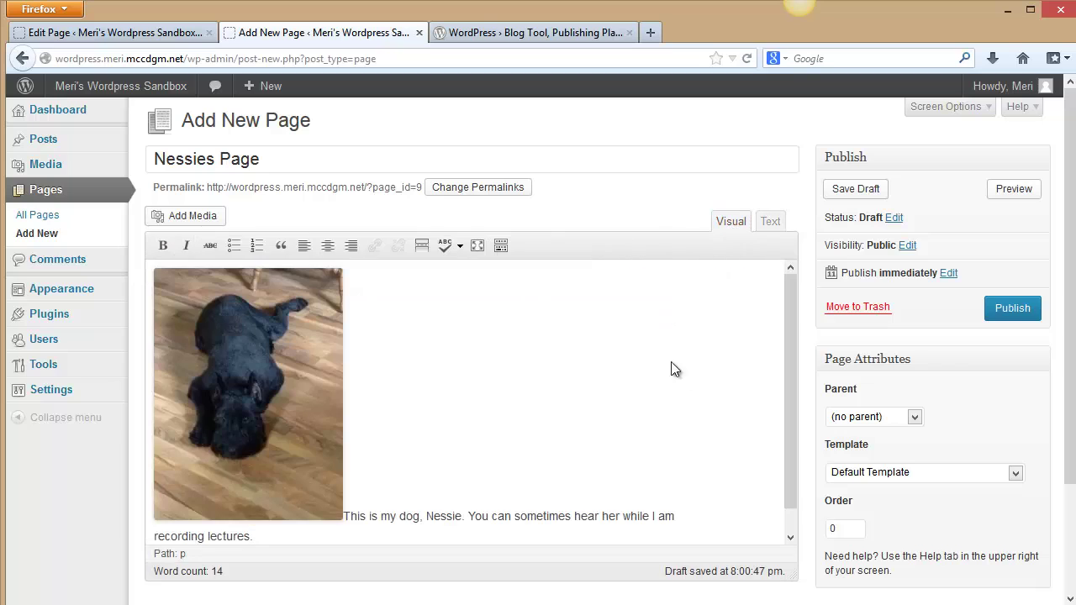
Publish the Nessies Page.
click(996, 309)
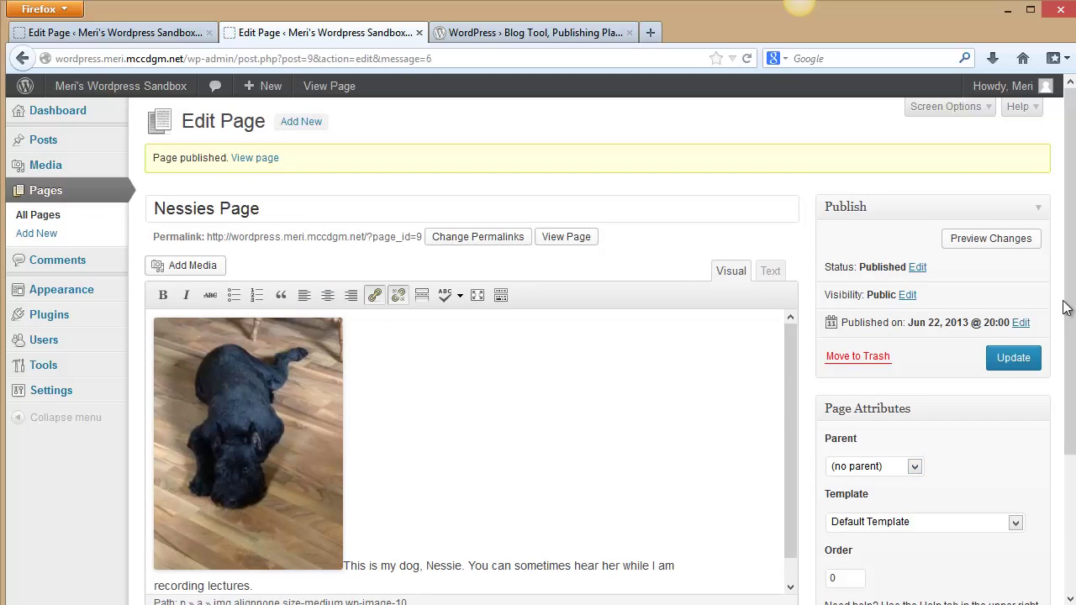
drag(1069, 306, 1042, 514)
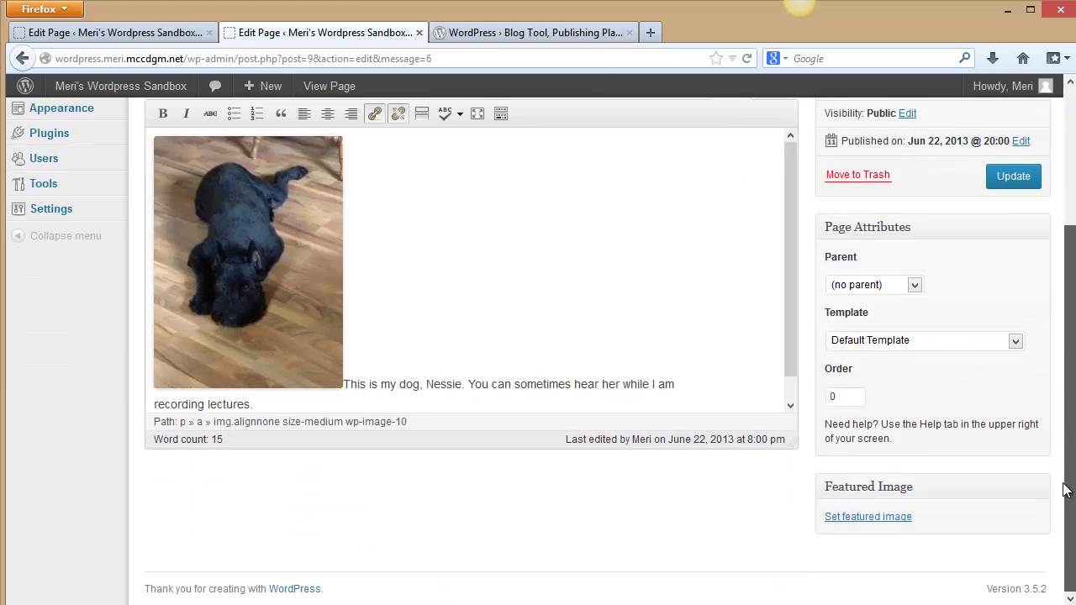
scroll(1000, 265, up, 4)
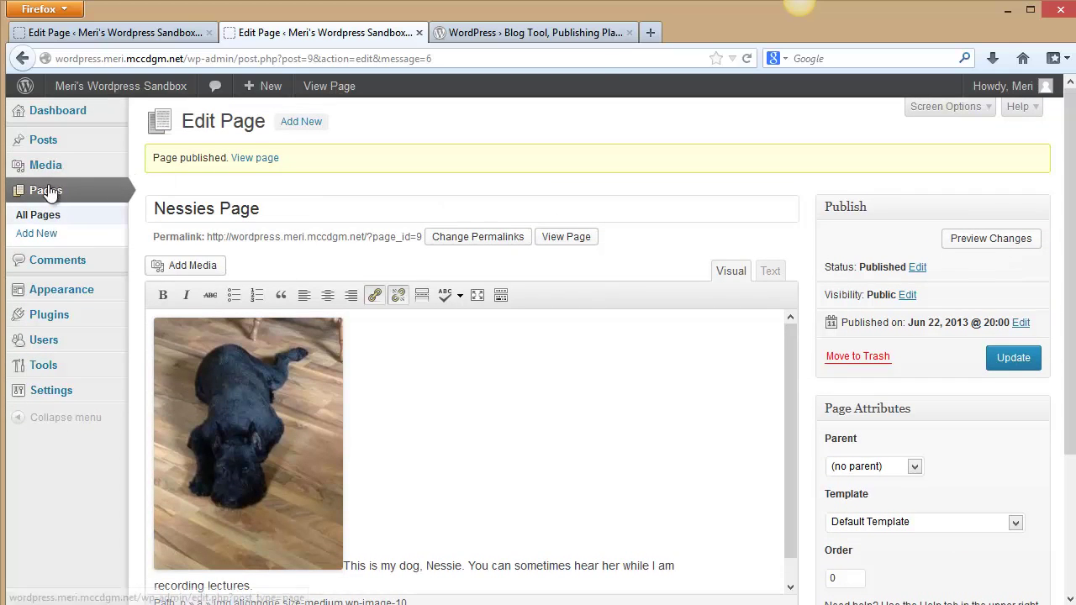
View the live home, About and Nessies pages, then return to the admin Dashboard.
mouse_move(53, 88)
click(55, 114)
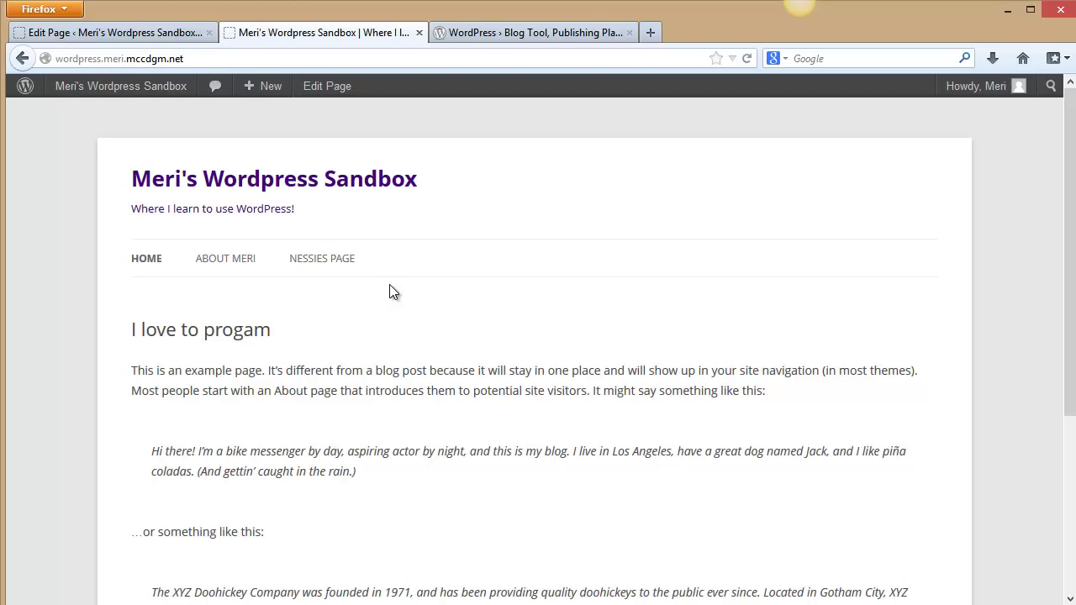
scroll(393, 287, down, 3)
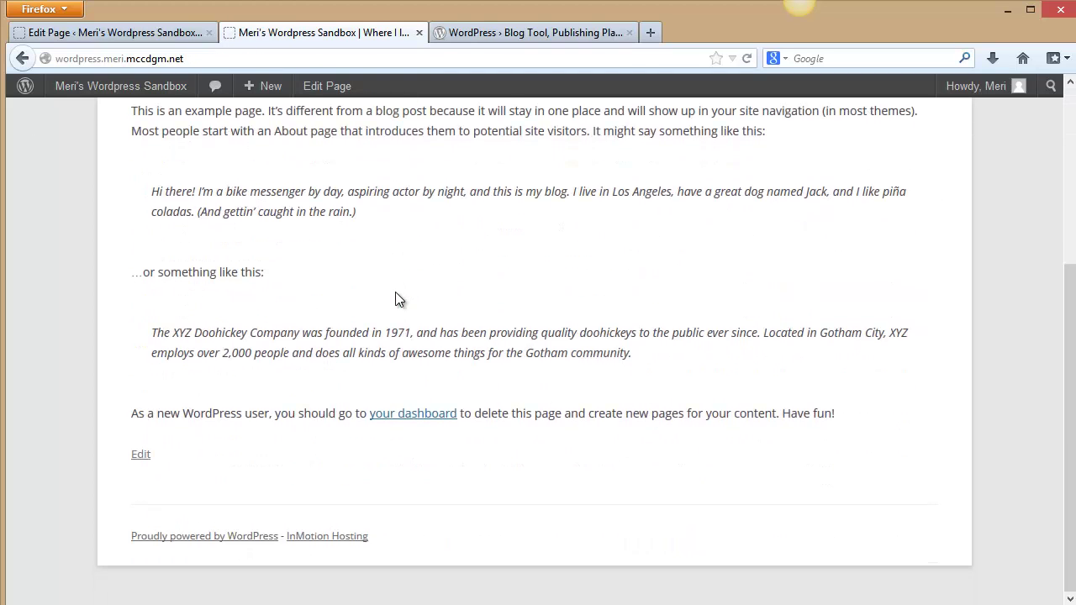
scroll(395, 291, up, 3)
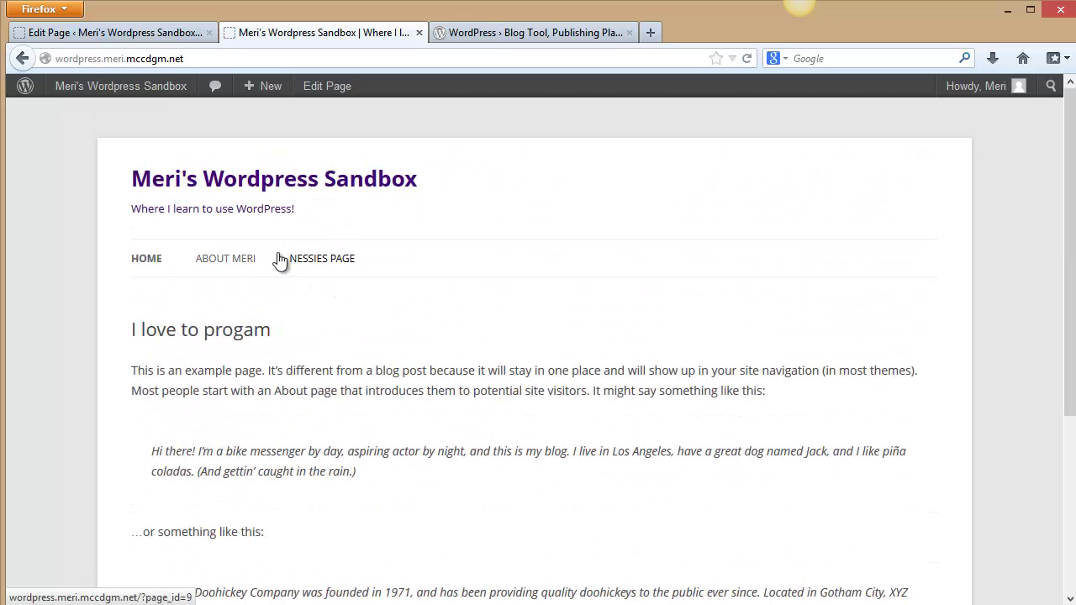
click(243, 262)
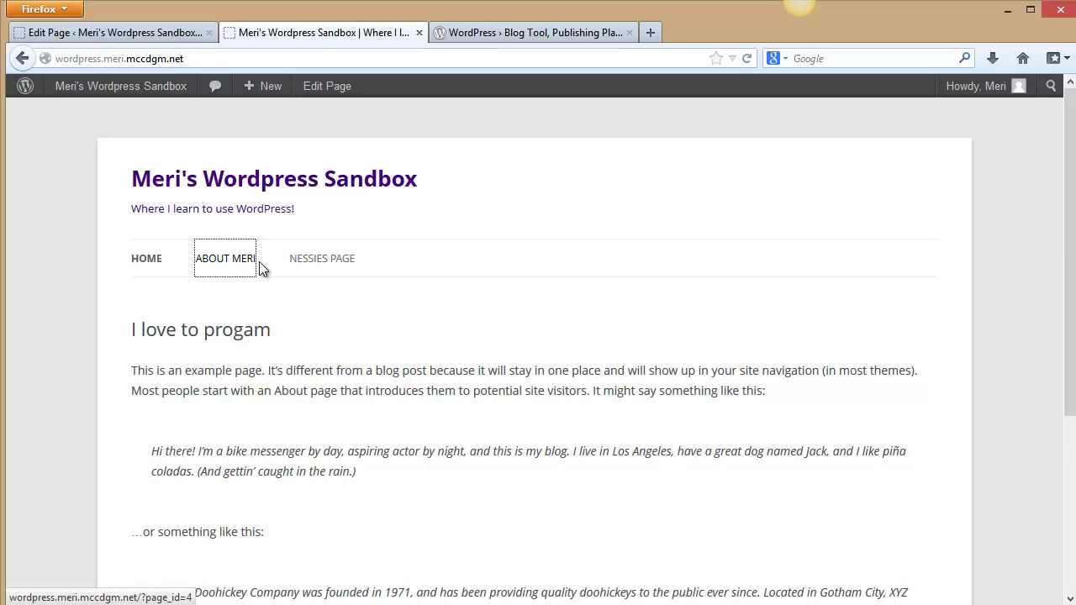
click(314, 268)
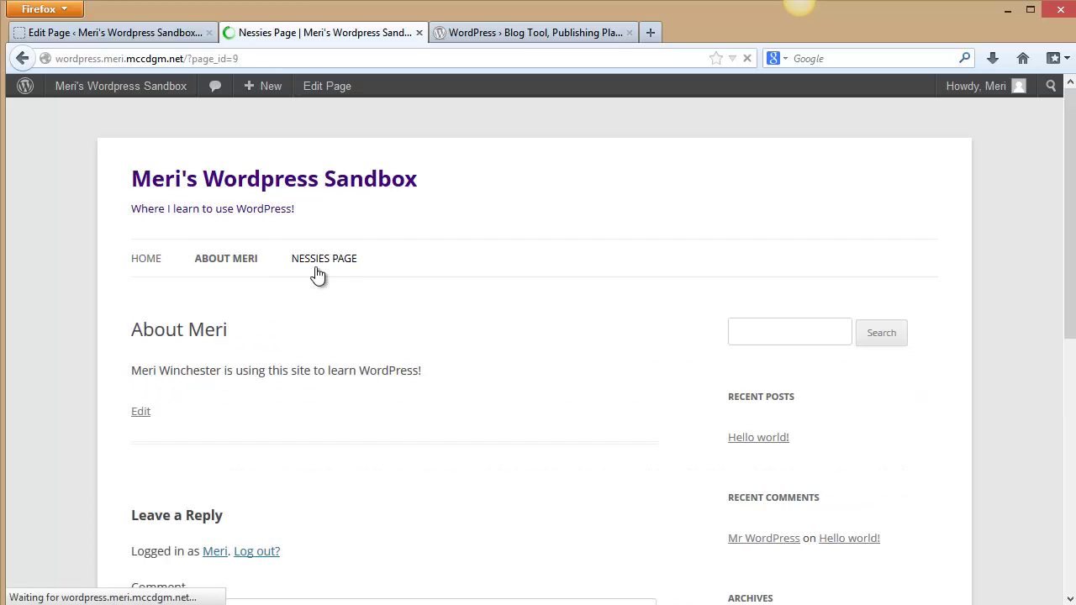
scroll(439, 361, down, 5)
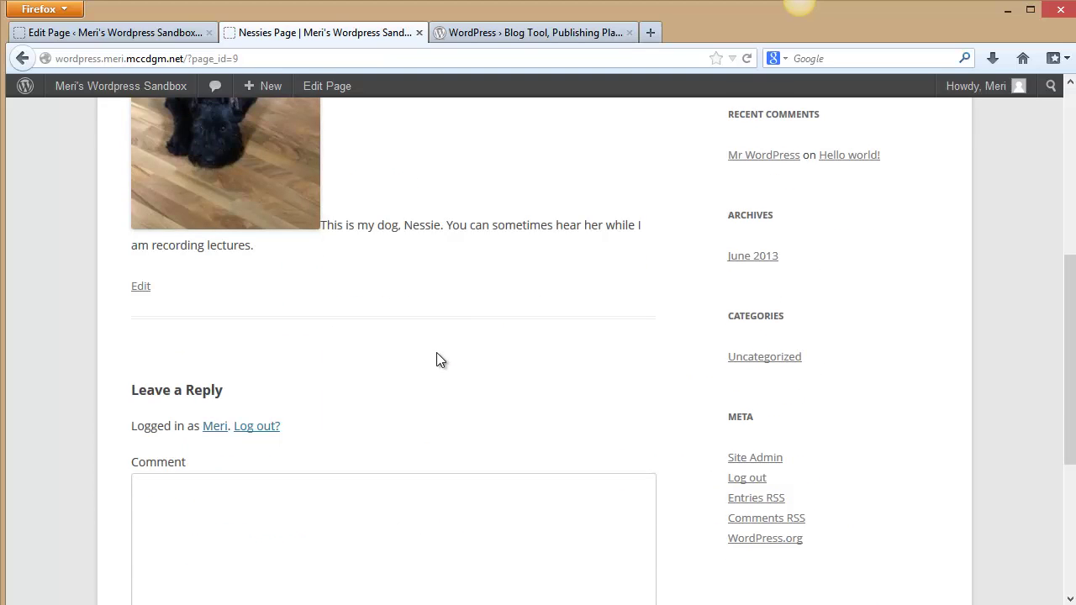
click(756, 459)
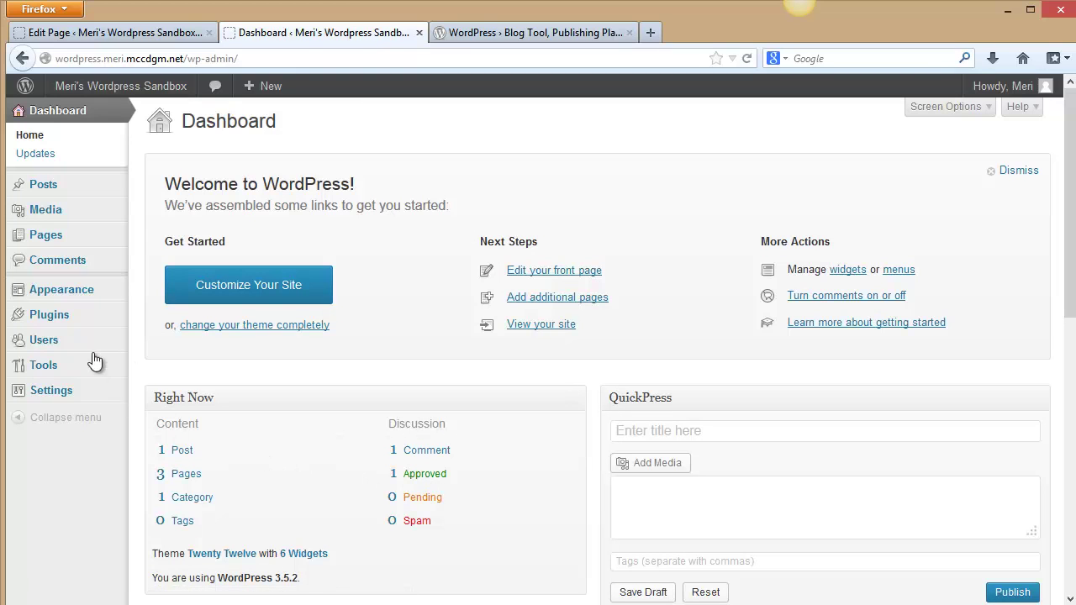
Replace the front page's example text with 'This is my site to learn how to use WordPress' and update it.
click(572, 278)
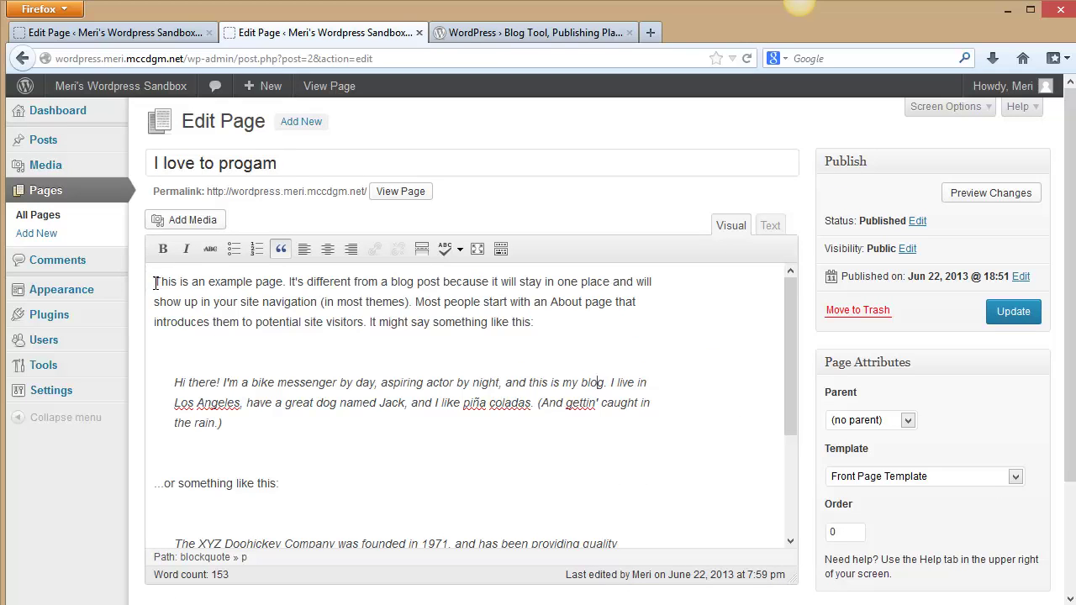
drag(156, 283, 484, 582)
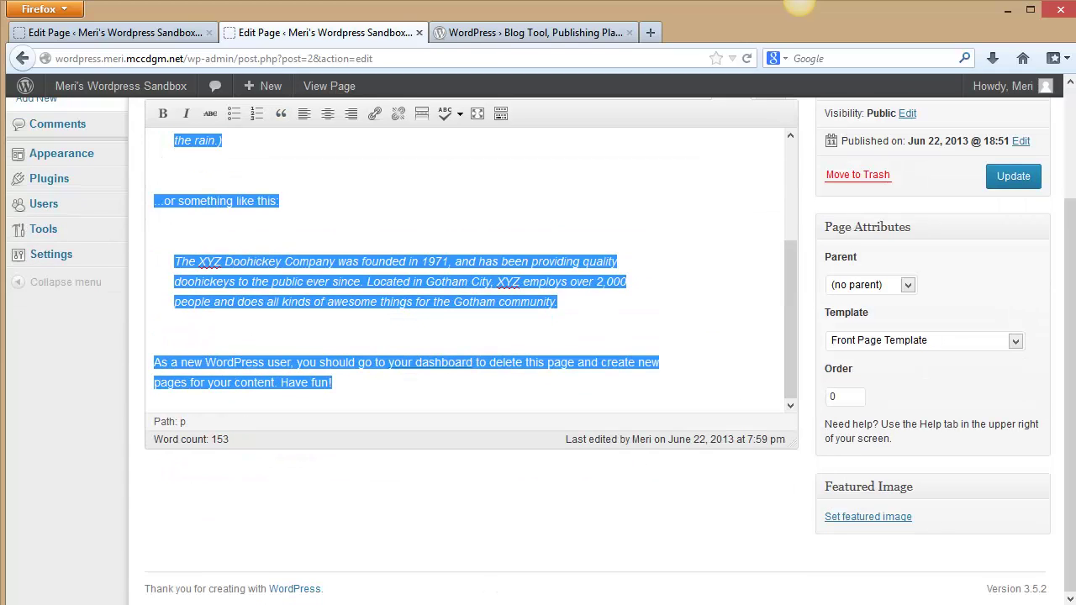
text(This is my site)
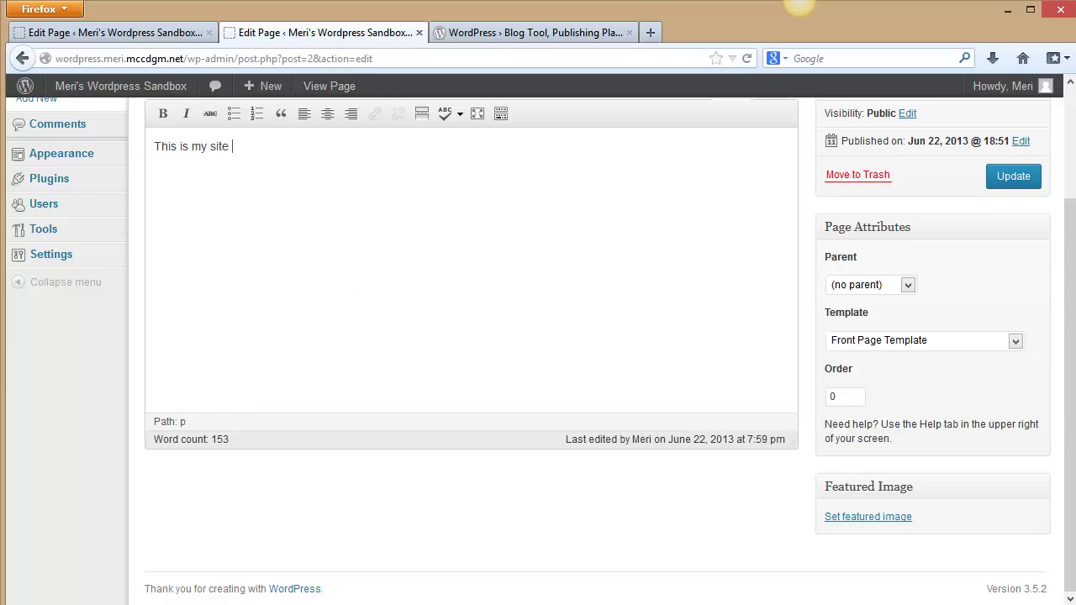
text( to learn how to use W)
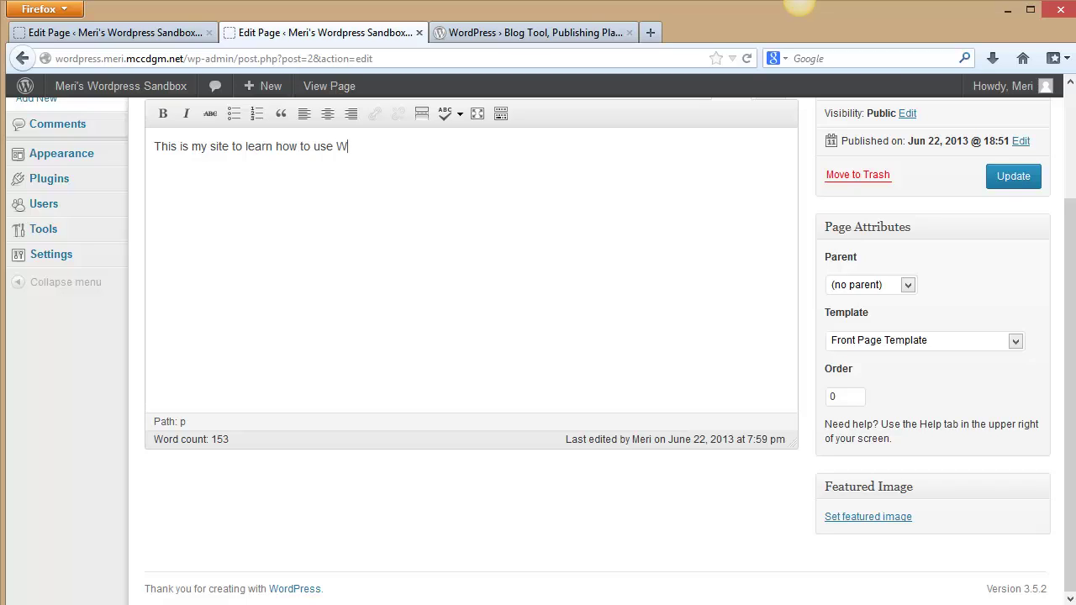
text(ordPress.....)
click(1011, 176)
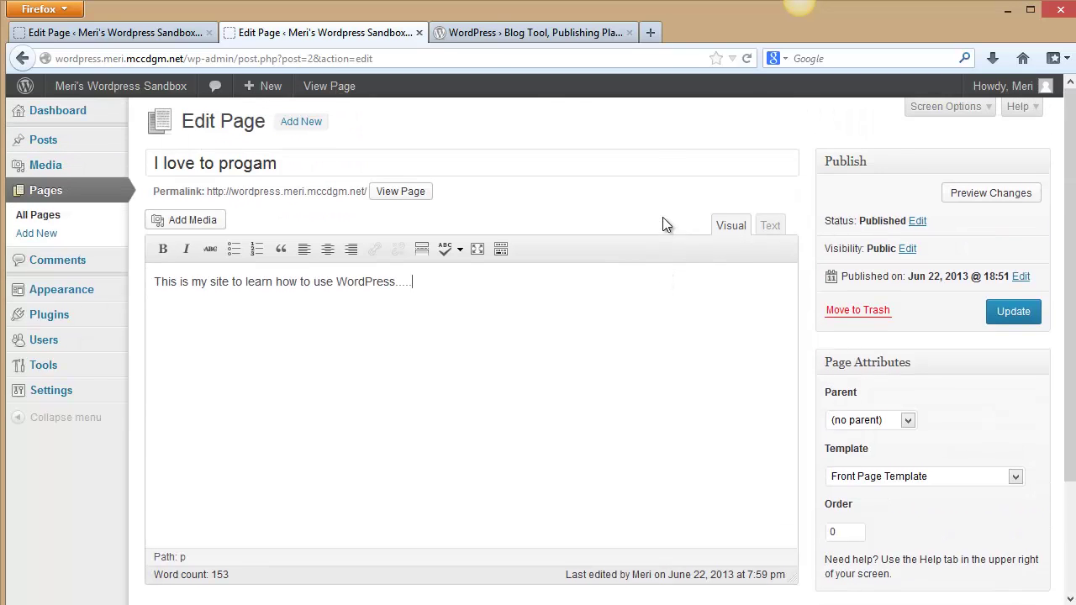
Preview the updated front page, return to its editor, and keep the Front Page Template.
click(988, 192)
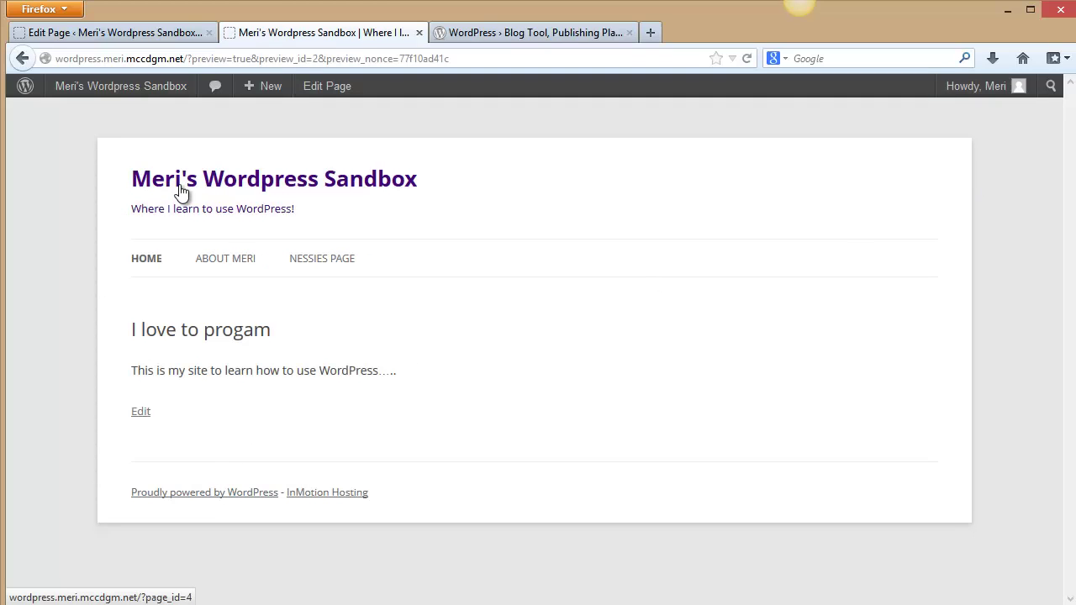
click(321, 86)
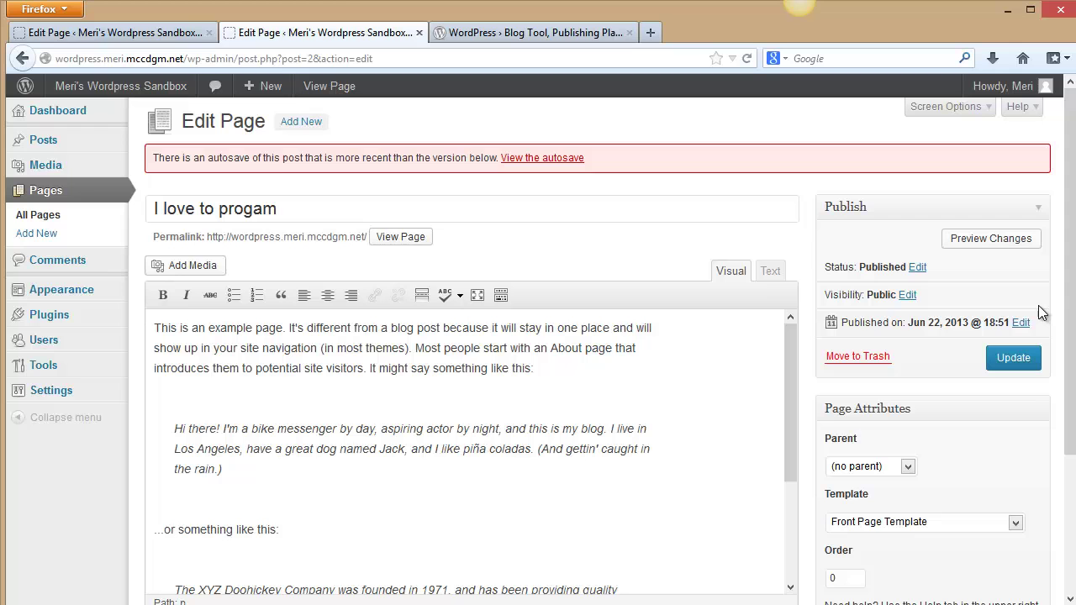
drag(1068, 299, 1067, 277)
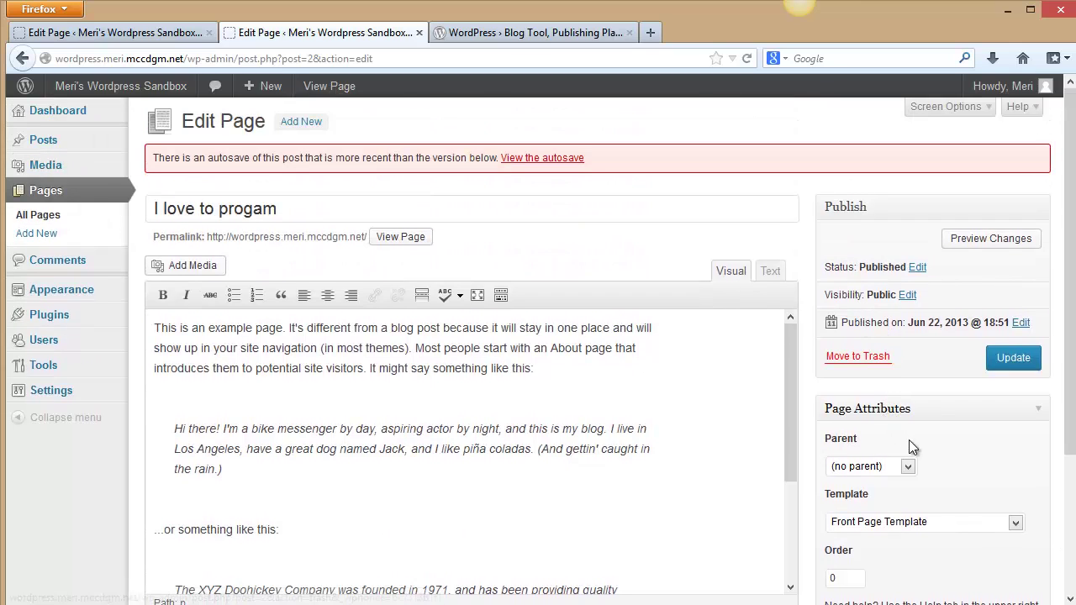
click(1020, 518)
click(1019, 518)
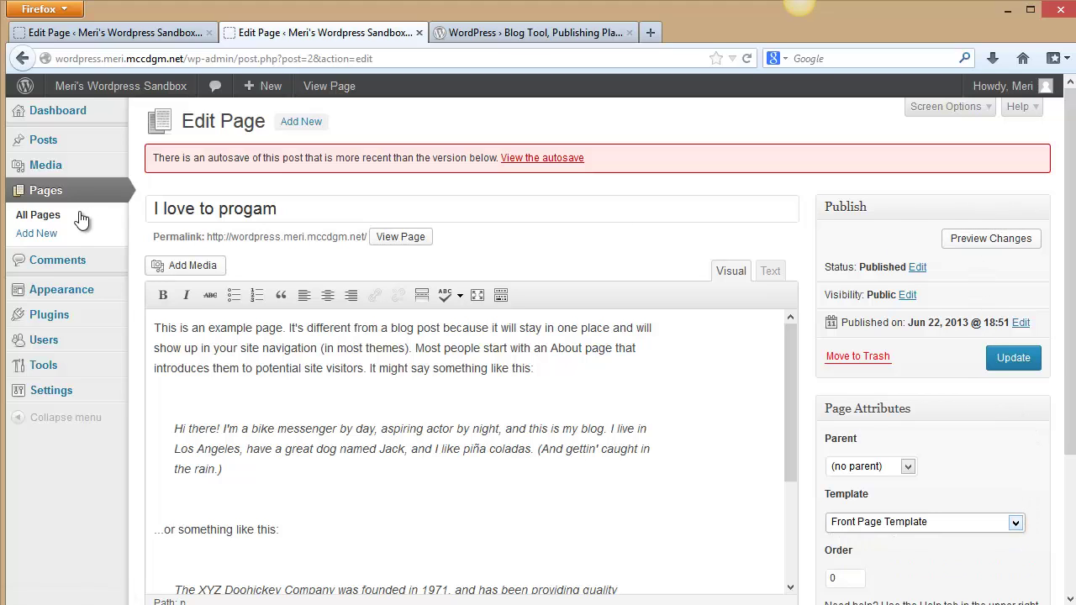
Retitle the 'Hello world!' post to 'This is my blog'.
click(48, 138)
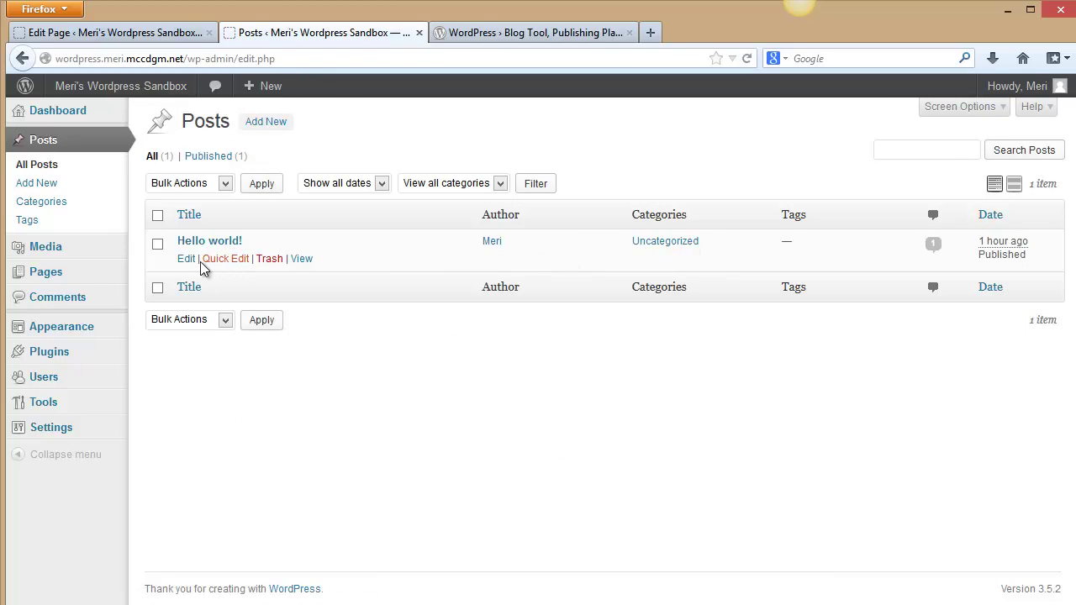
click(195, 260)
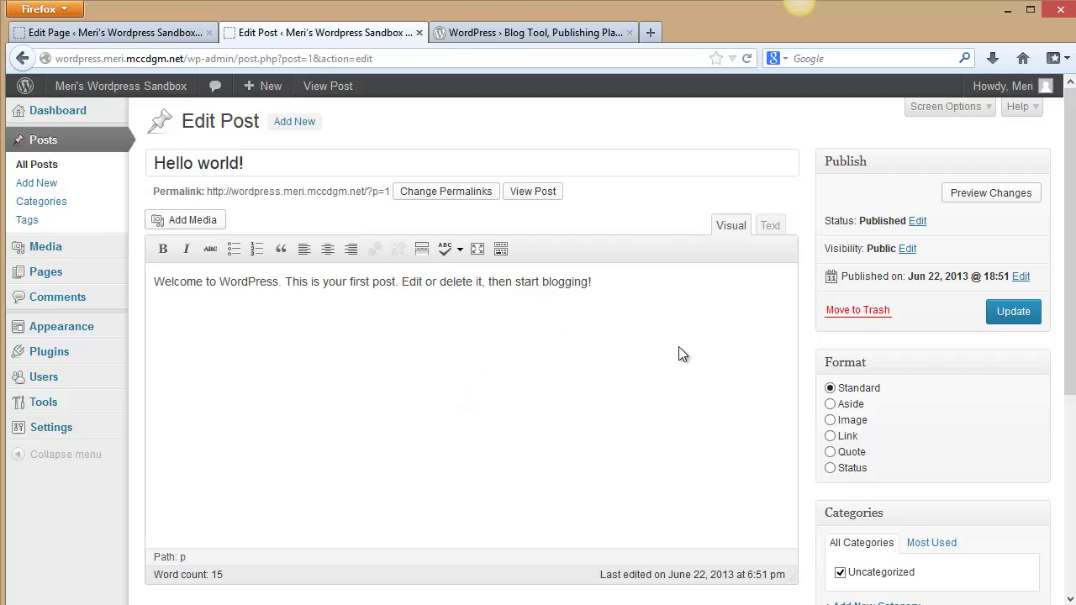
click(279, 165)
key(ctrl+a)
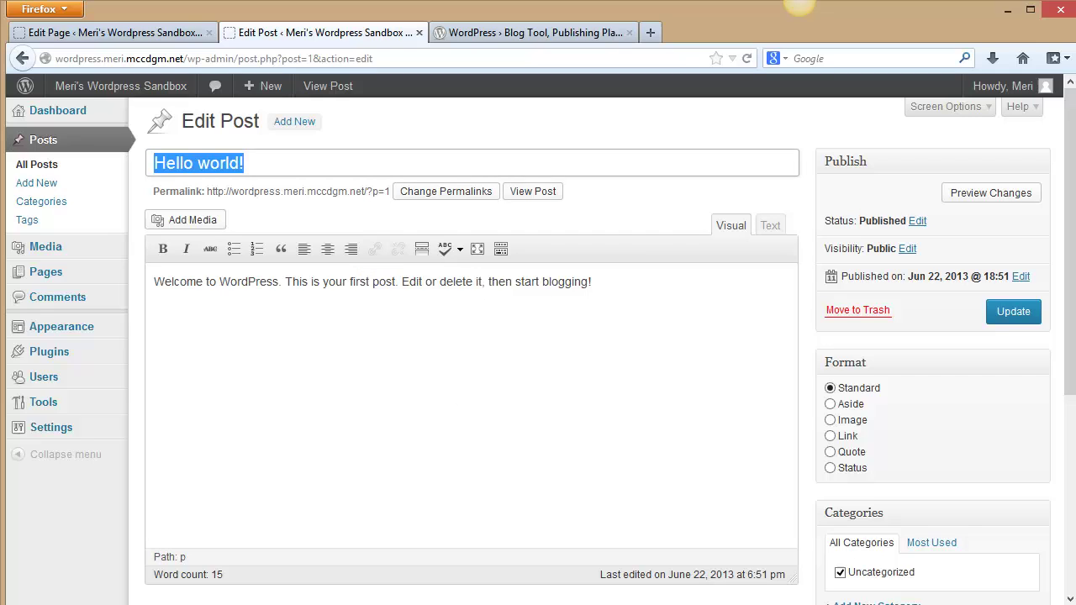
text(This )
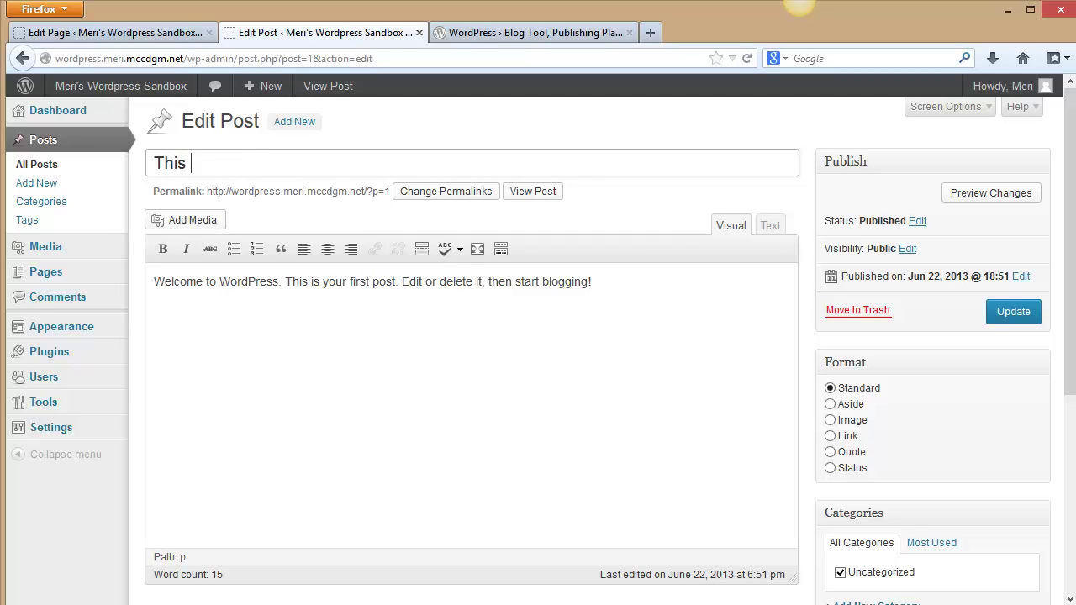
text(is my blog)
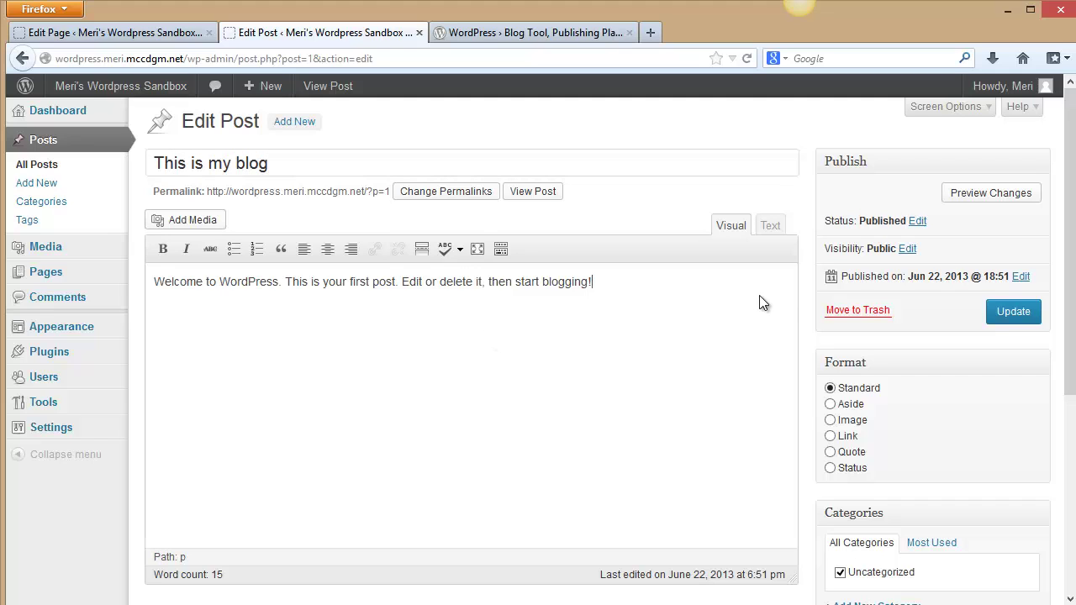
Replace the post's welcome sentence with 'I can talk to the whole world about programming!'.
drag(592, 282, 118, 260)
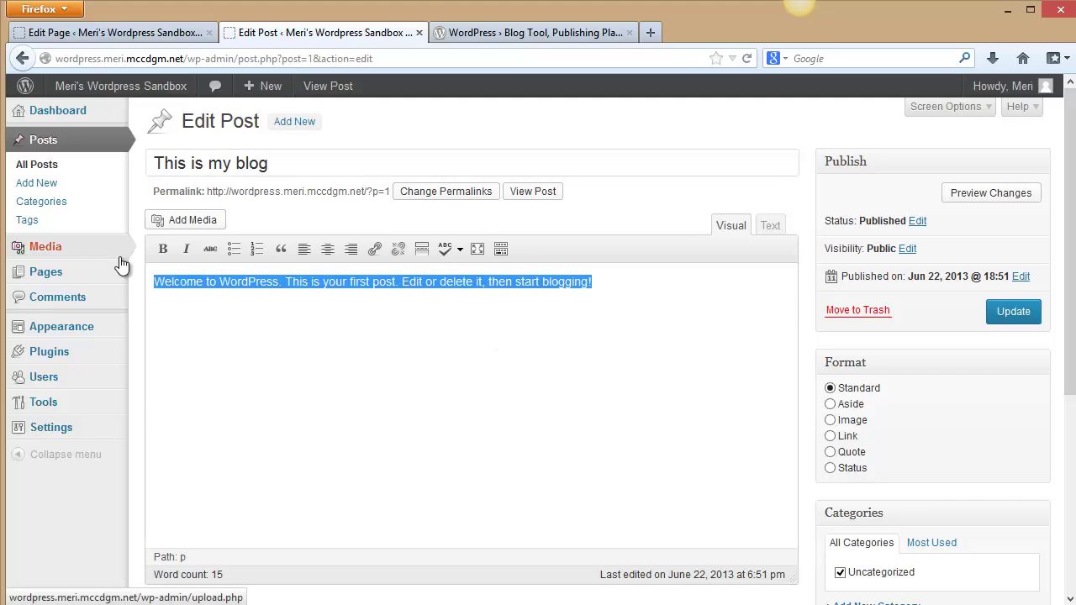
text(I can talk)
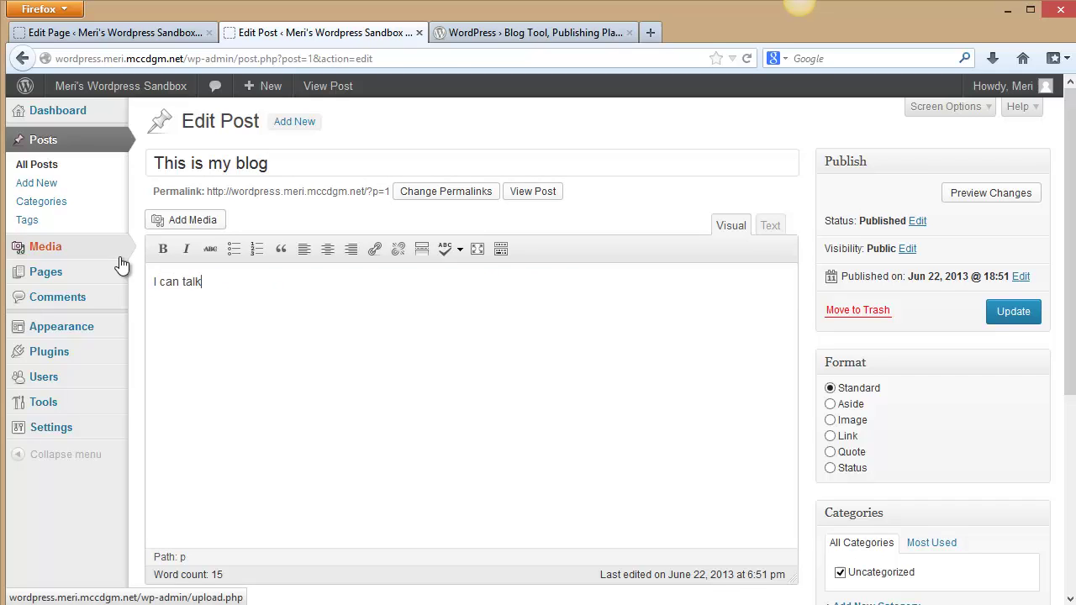
text( to the whole world about progr)
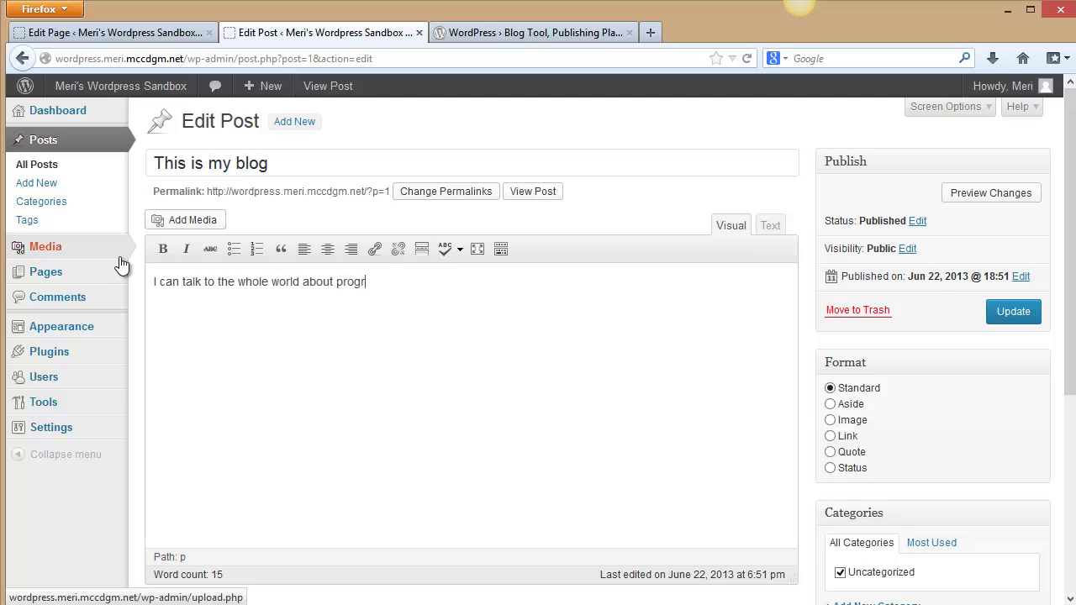
text(amming!)
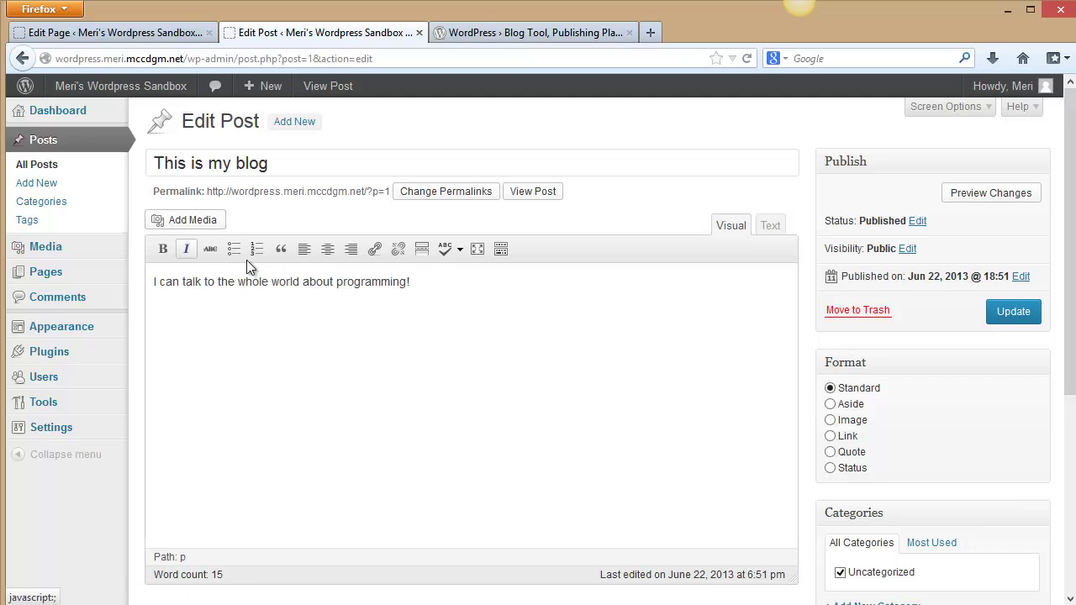
scroll(672, 286, down, 2)
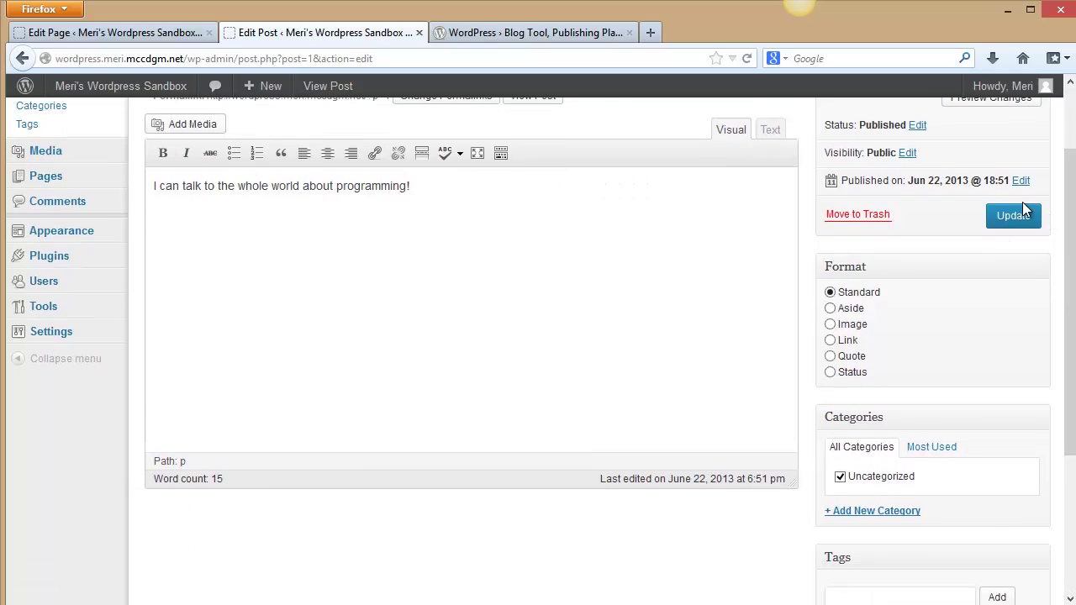
Update the post, then view the live site's 'I love to progam' front page.
click(1022, 203)
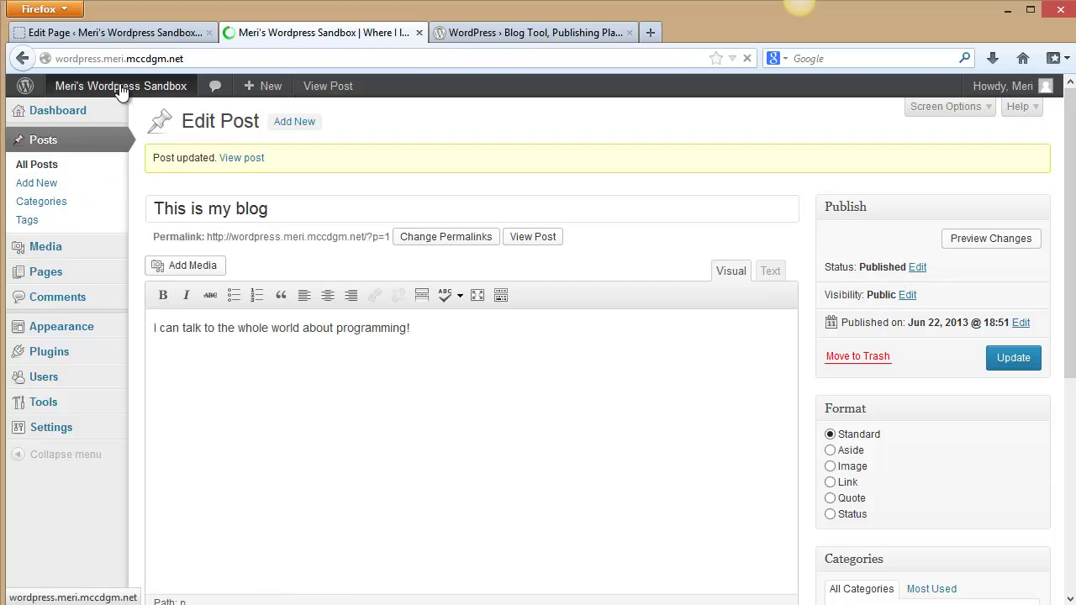
mouse_move(94, 94)
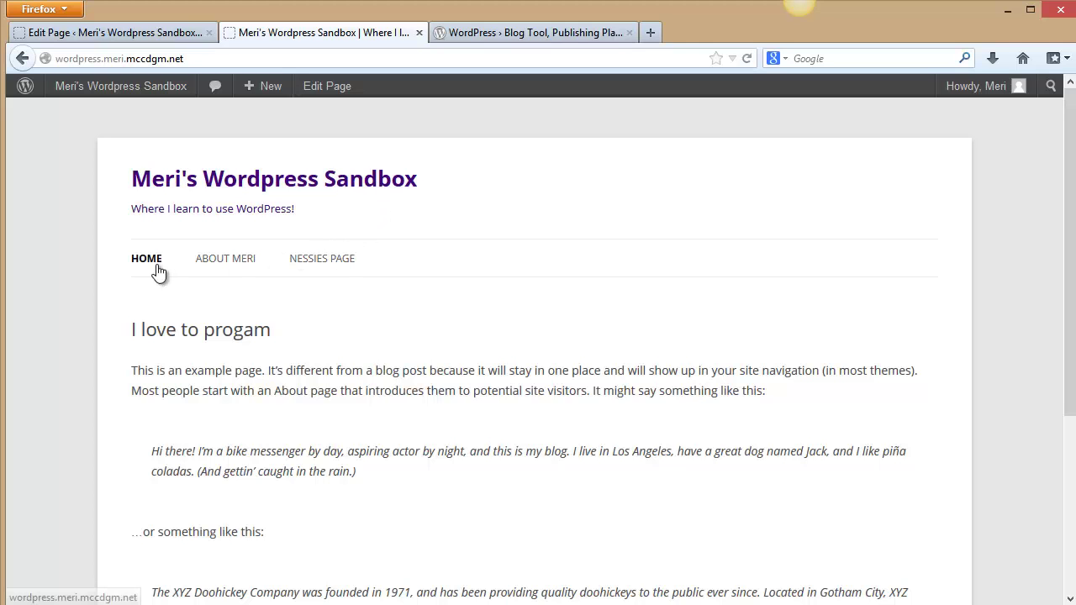
scroll(353, 334, down, 5)
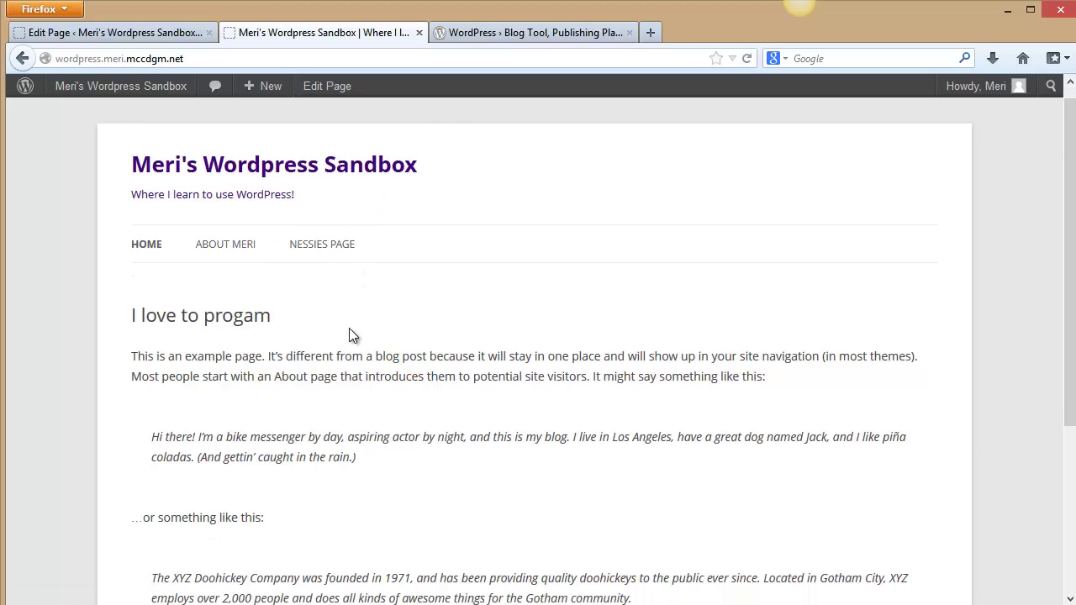
scroll(353, 334, up, 2)
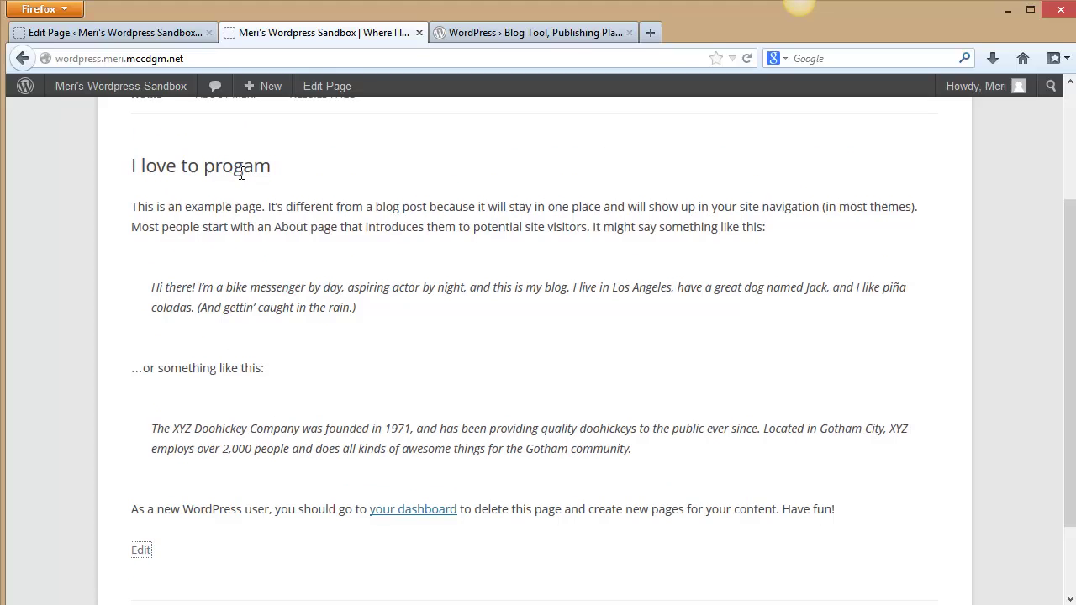
Replace the front page content with the owner's name plus 'loves to program!', fix the typo, and update.
click(141, 551)
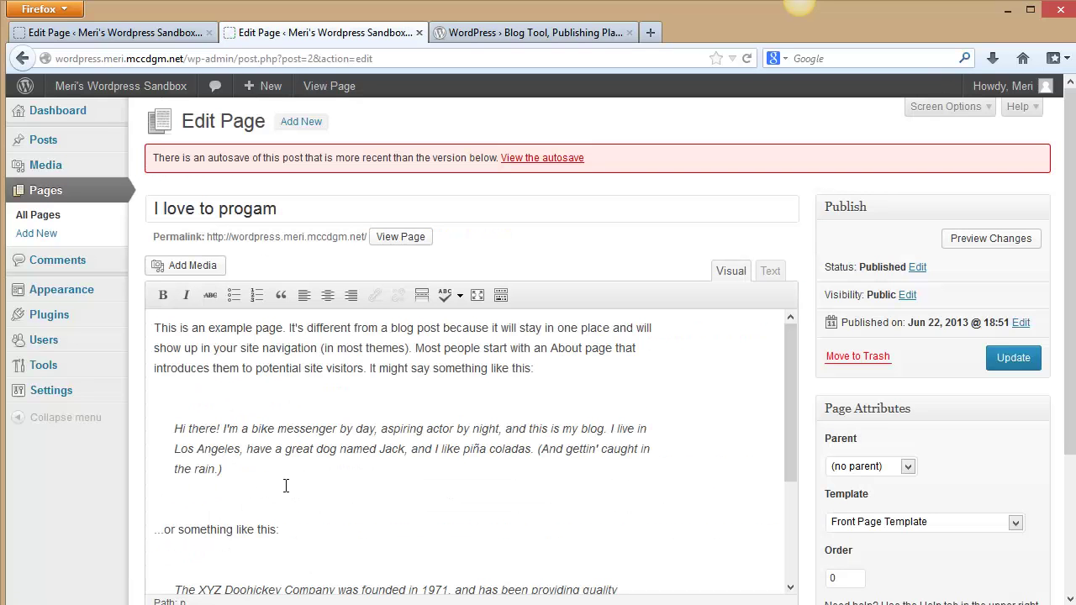
drag(155, 332, 361, 602)
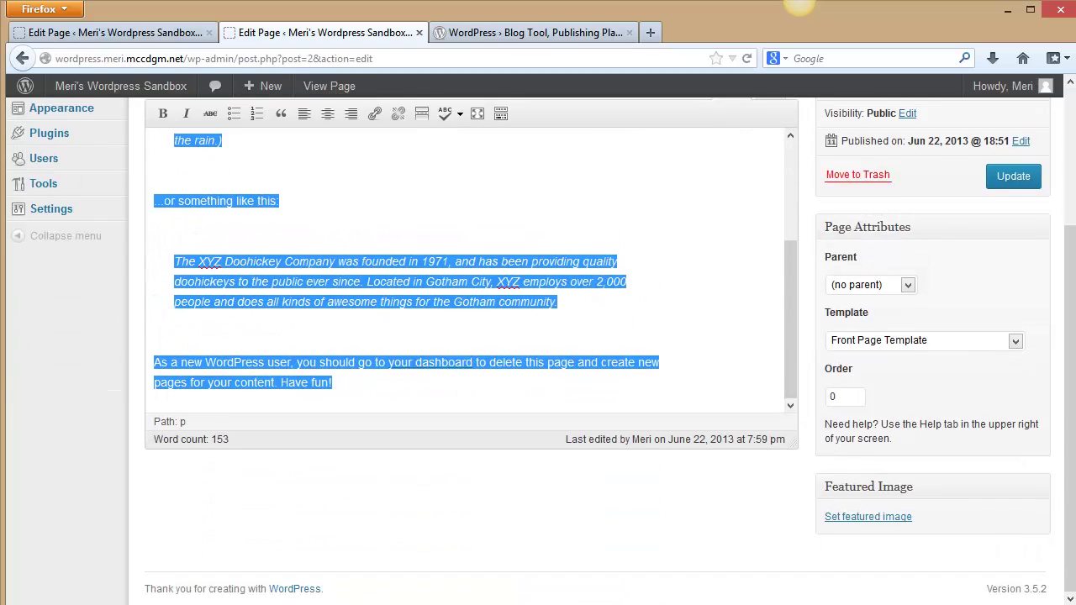
text(Meri lov)
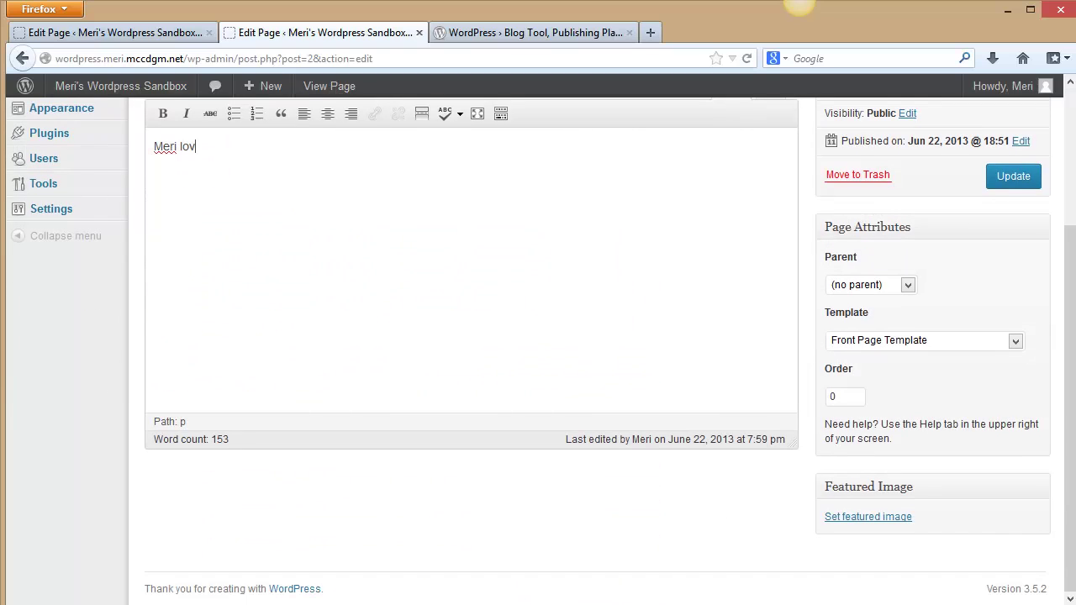
text(es to progta)
text(ram)
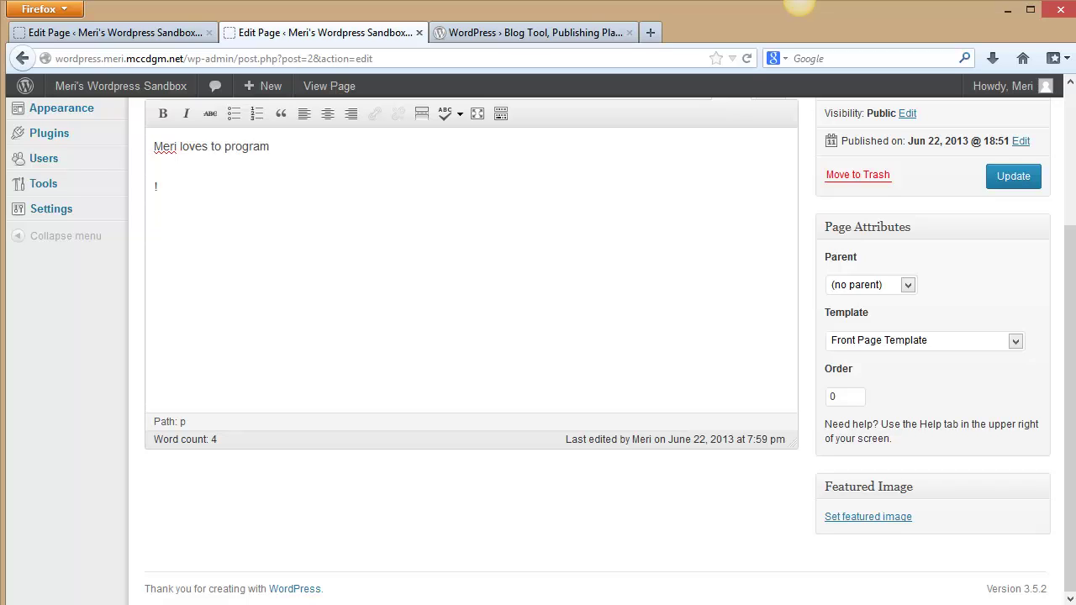
key(BackSpace)
key(BackSpace)
click(1025, 177)
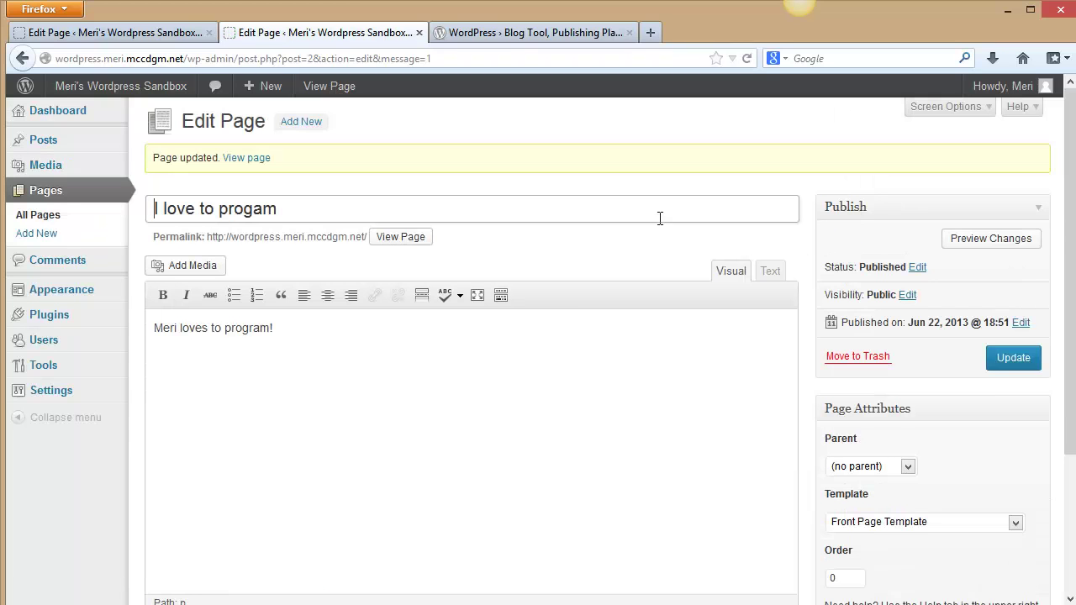
Browse the live About and Nessies pages, then open 'This is my blog' down to its sample comment.
click(75, 112)
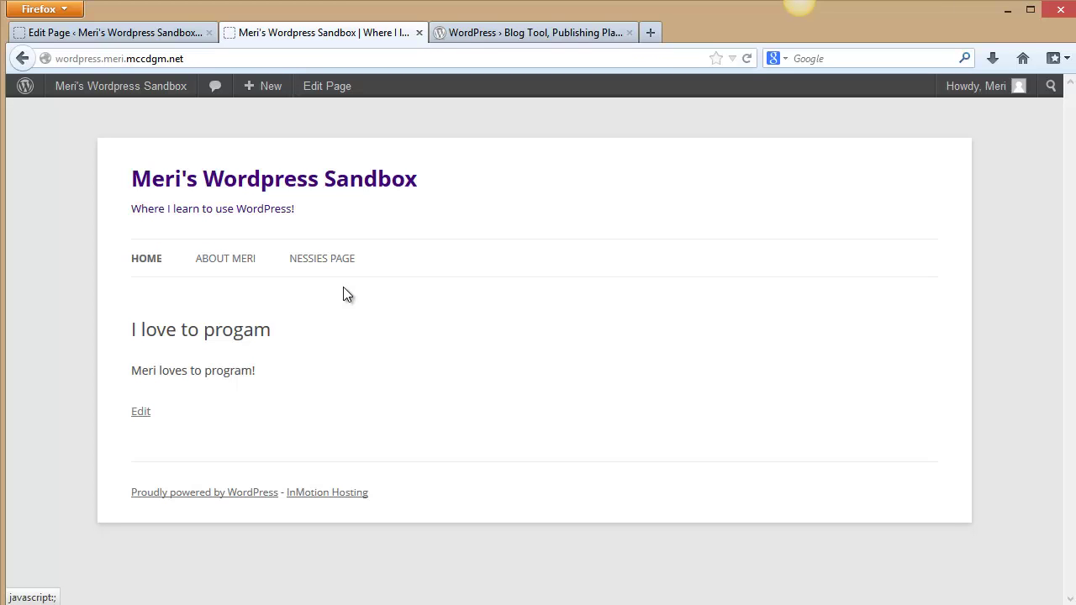
click(218, 261)
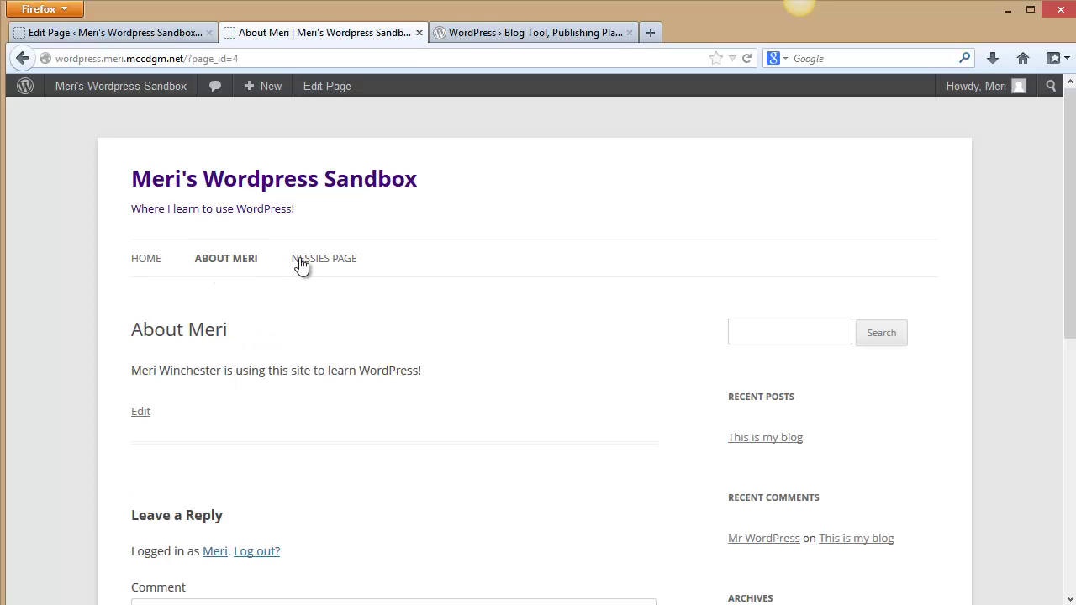
click(306, 266)
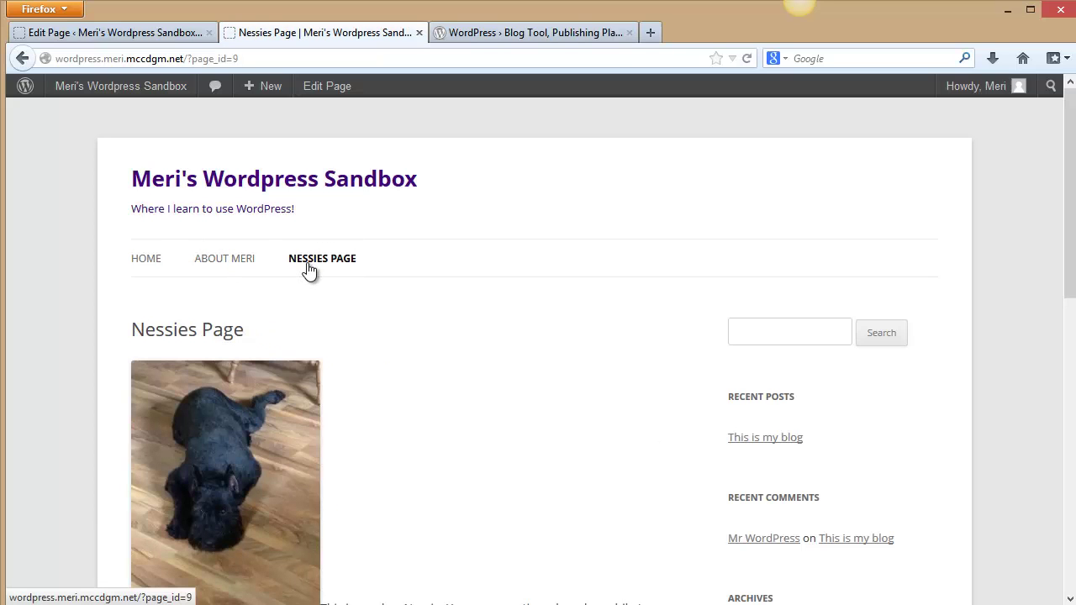
click(238, 264)
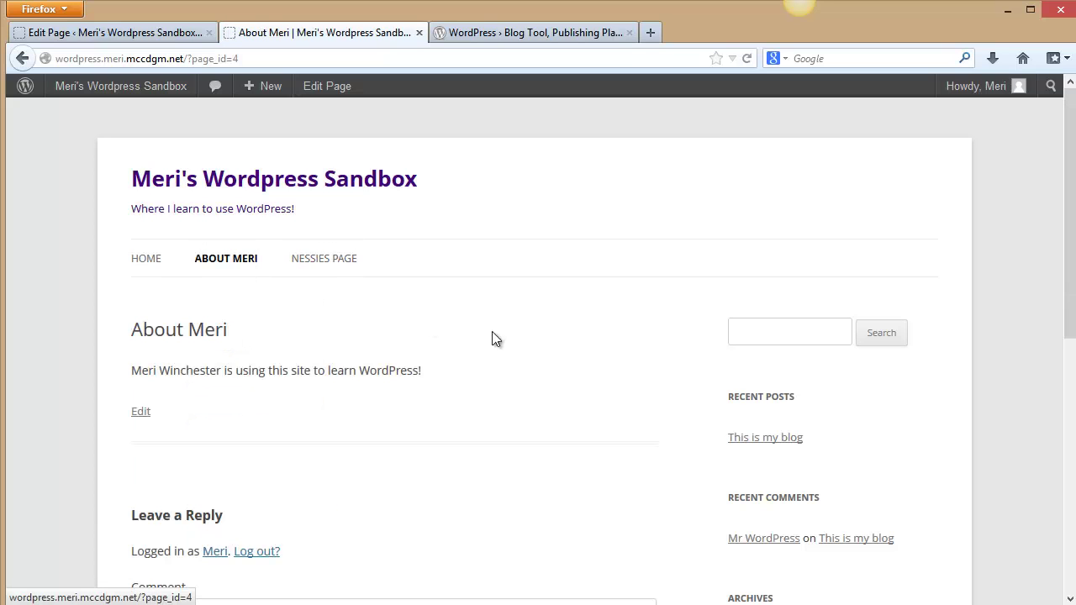
click(768, 442)
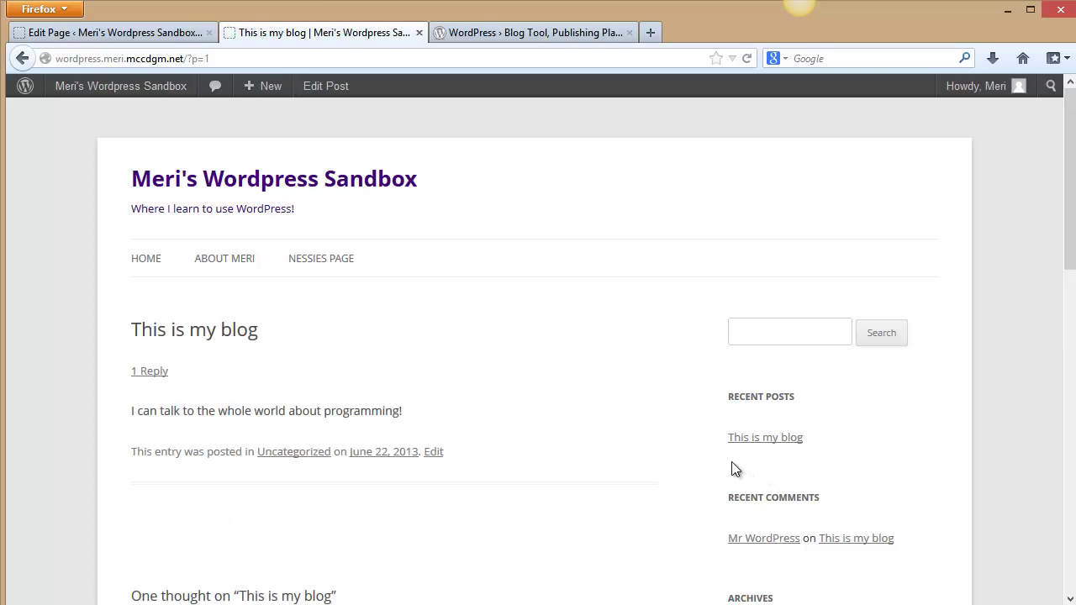
scroll(636, 406, down, 3)
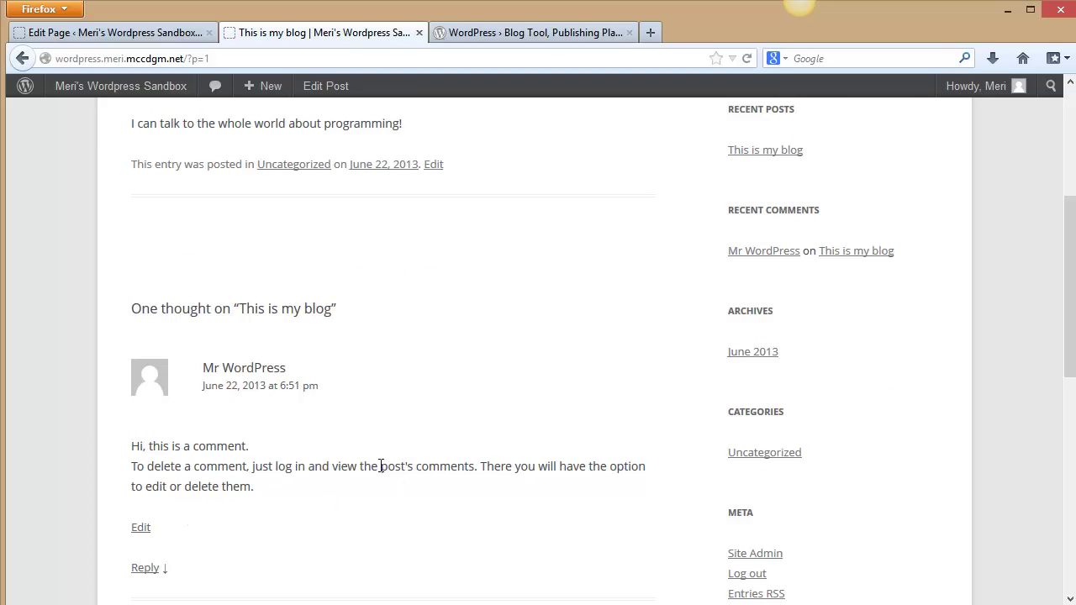
scroll(433, 458, down, 3)
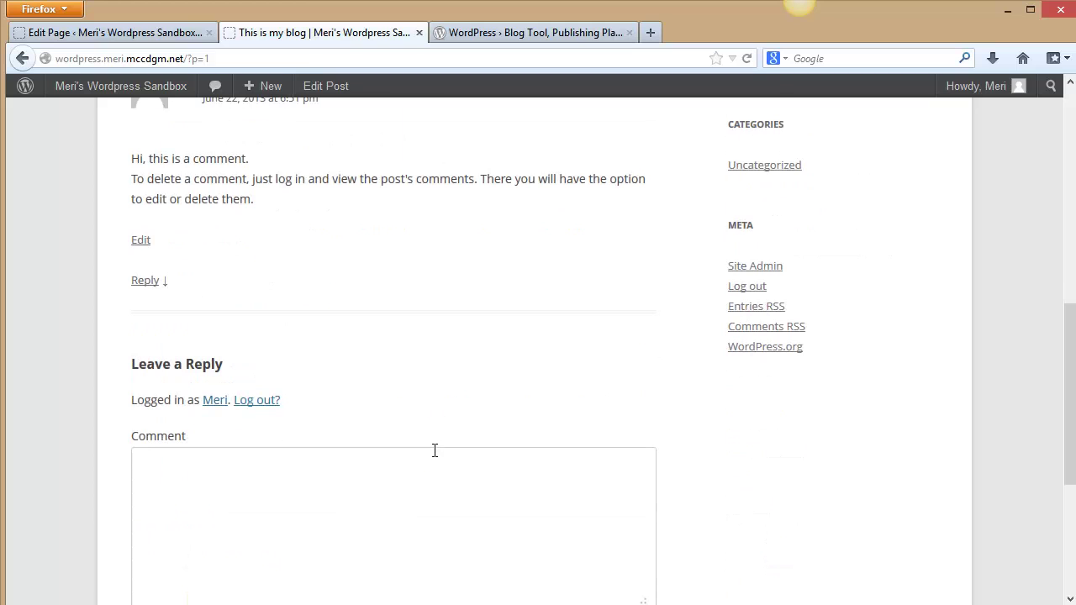
scroll(416, 450, up, 2)
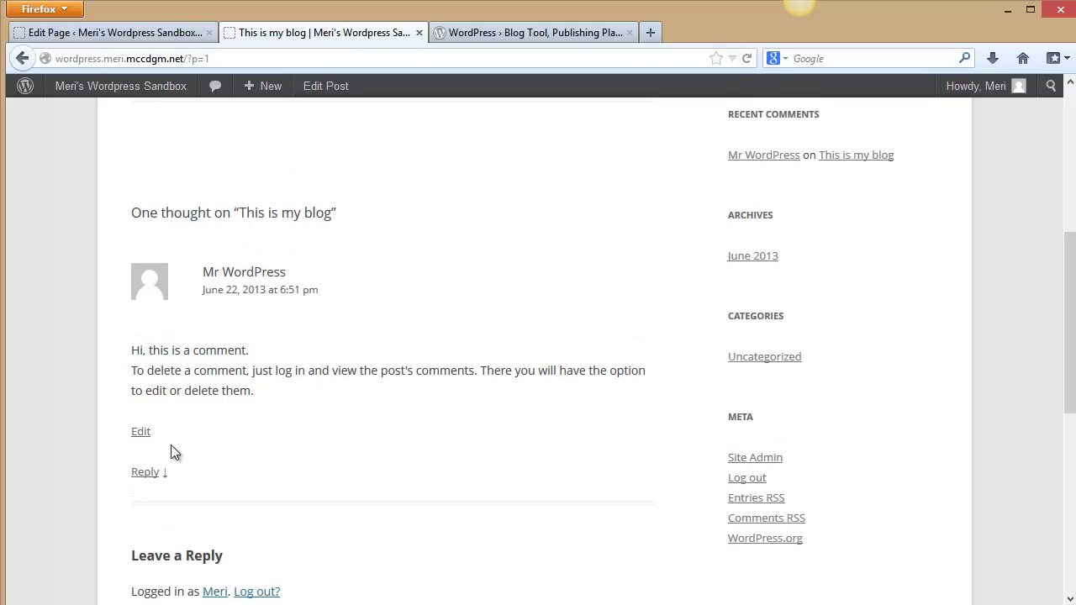
Move the sample comment on 'This is my blog' to the trash.
click(142, 432)
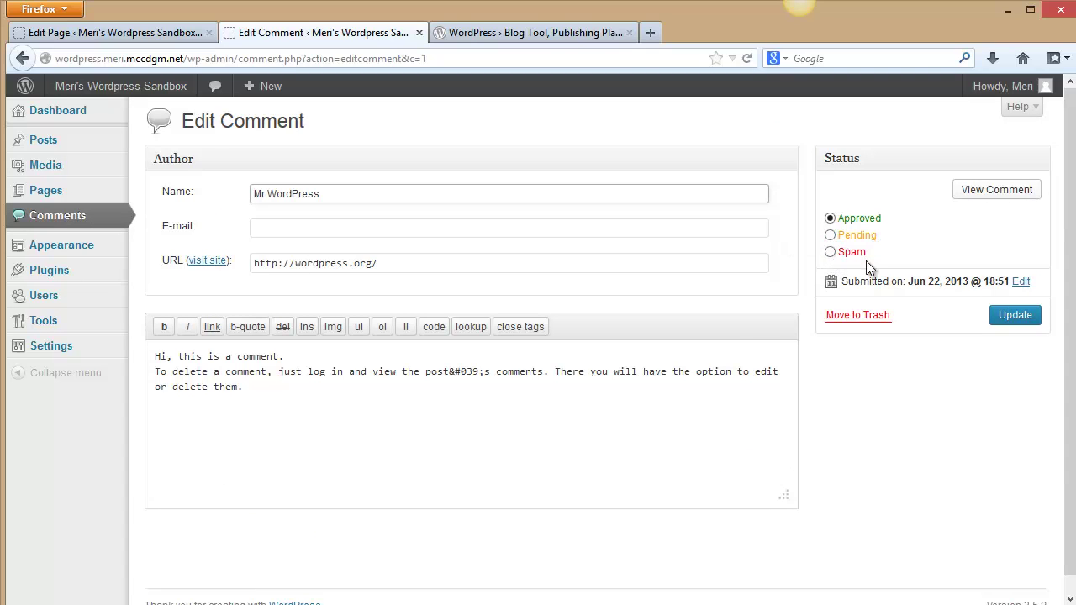
click(879, 317)
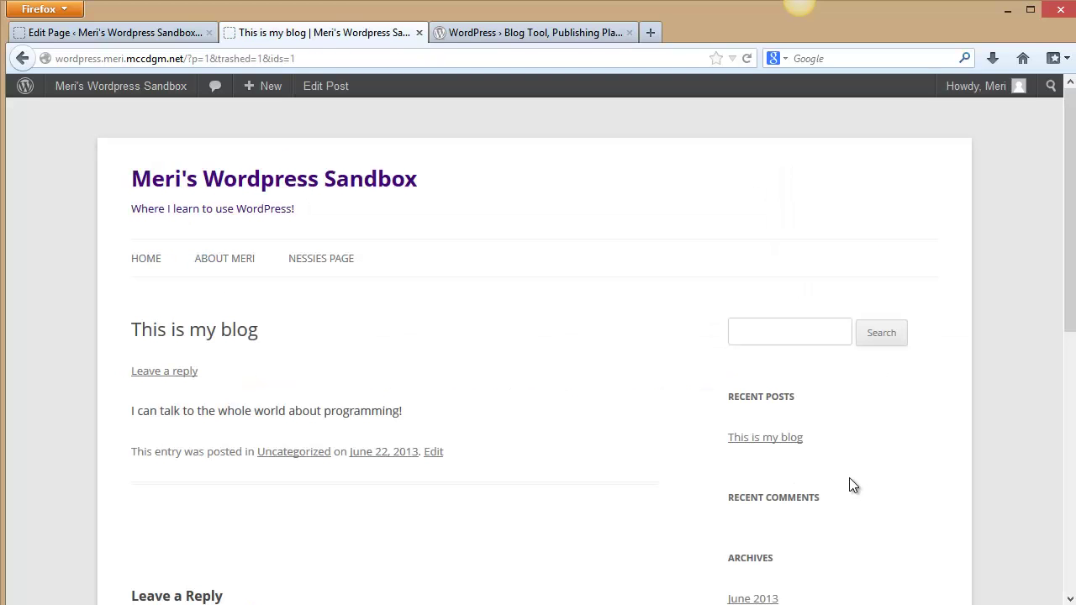
Check the live Home, About and Nessies pages, scrolling through the Nessies Page.
click(145, 260)
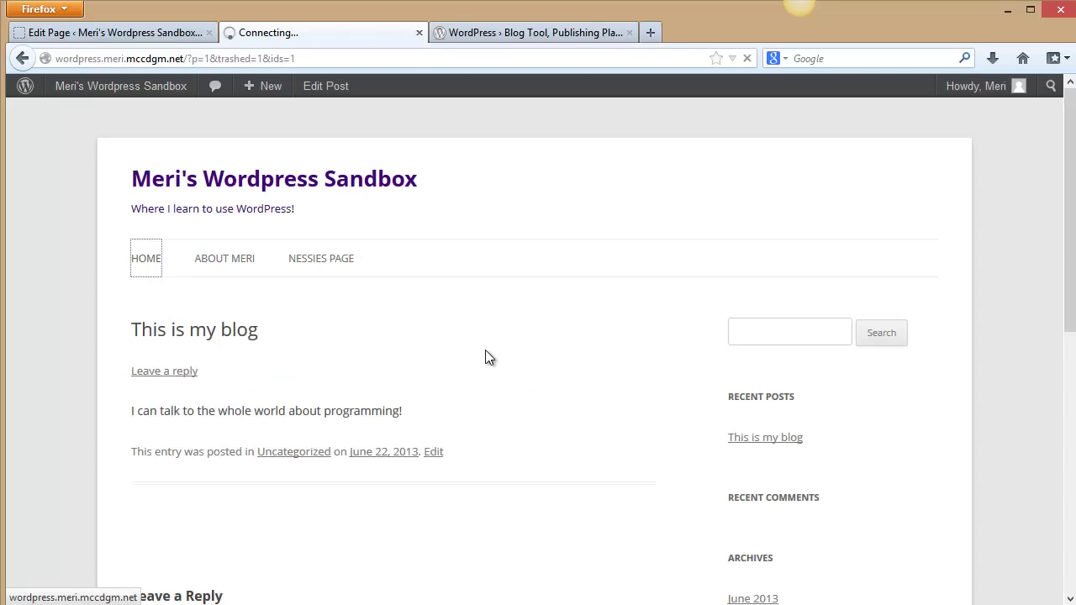
click(230, 271)
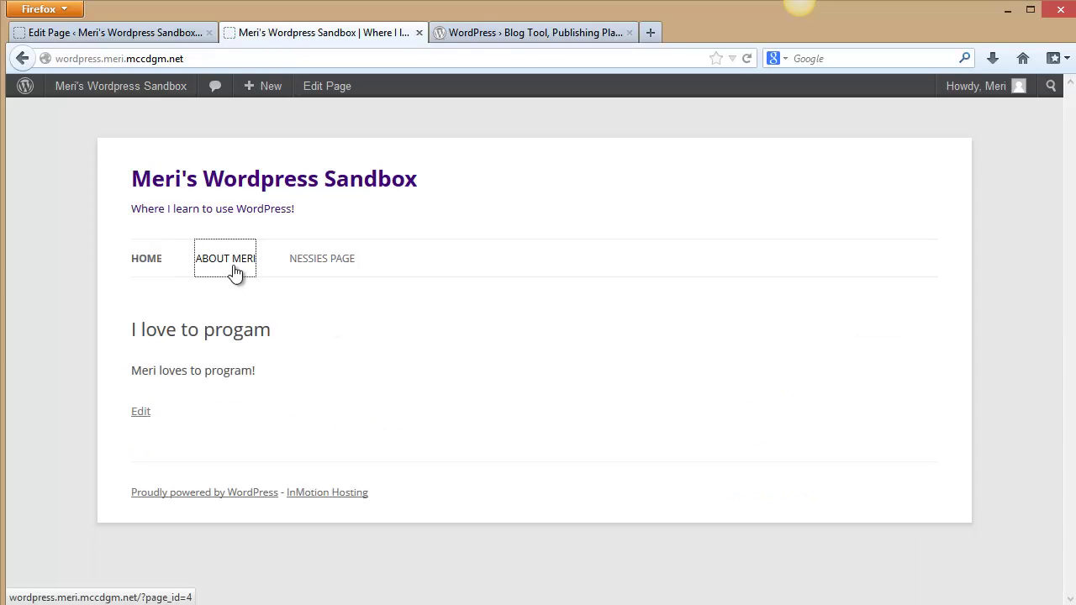
click(319, 262)
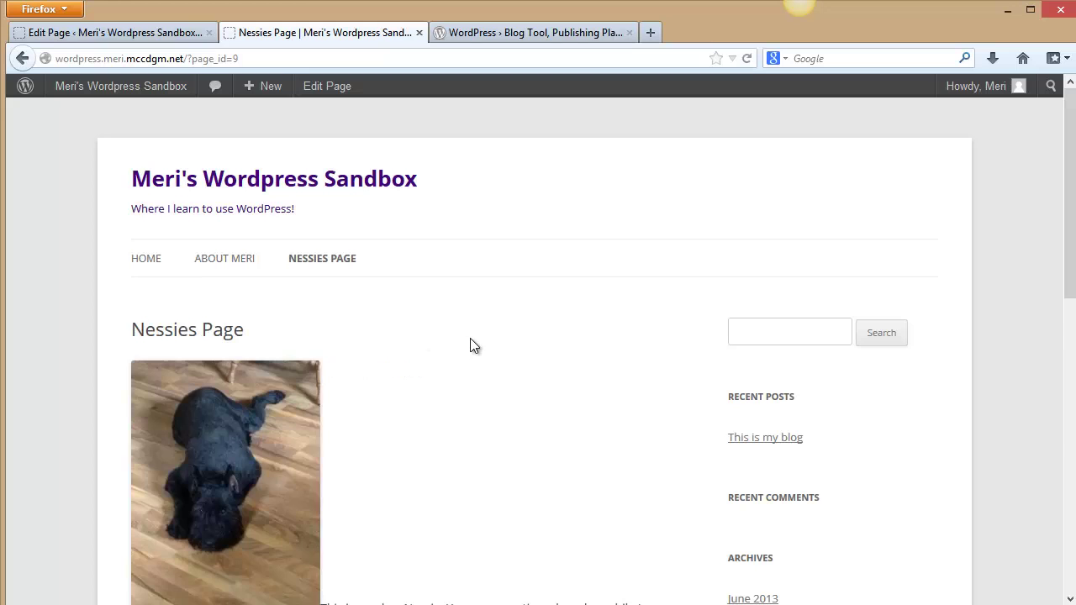
scroll(471, 341, down, 5)
scroll(525, 350, down, 2)
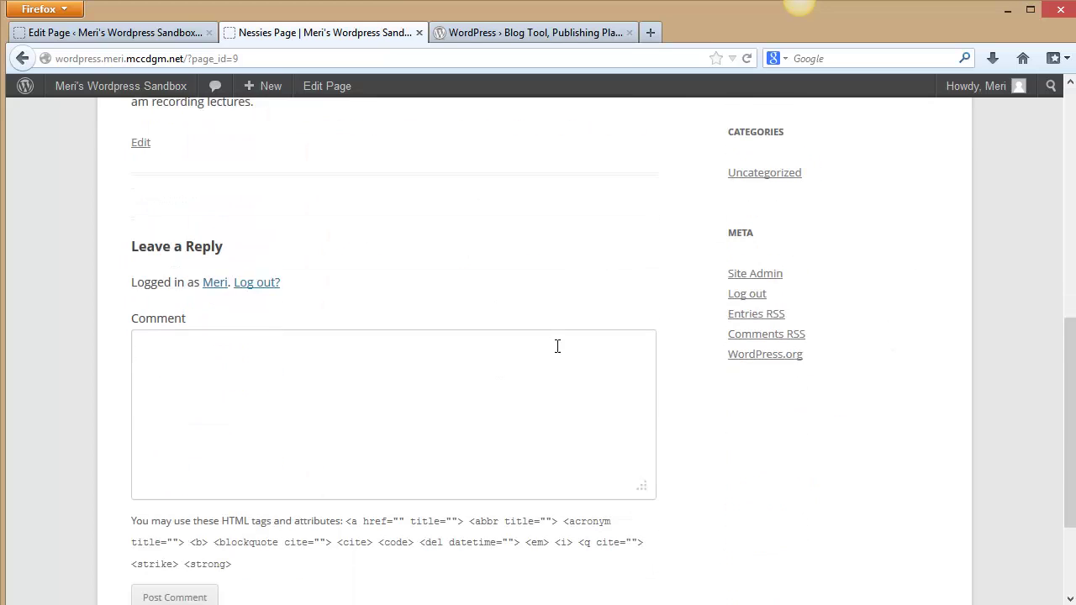
scroll(555, 337, up, 6)
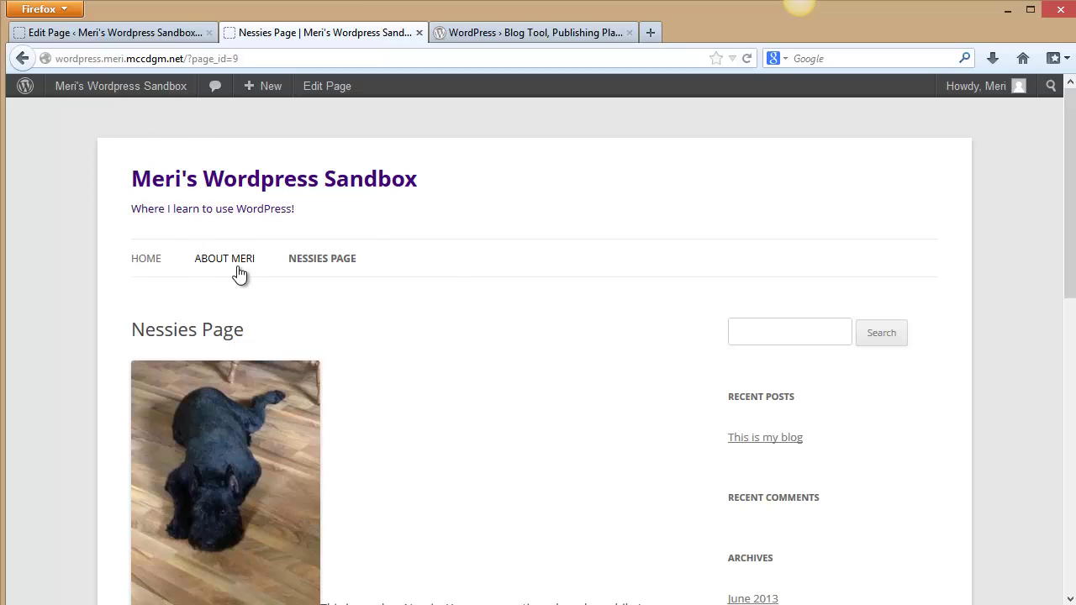
Cycle through Home, Nessies and About again, ending on the Nessies Page's comment form.
click(149, 262)
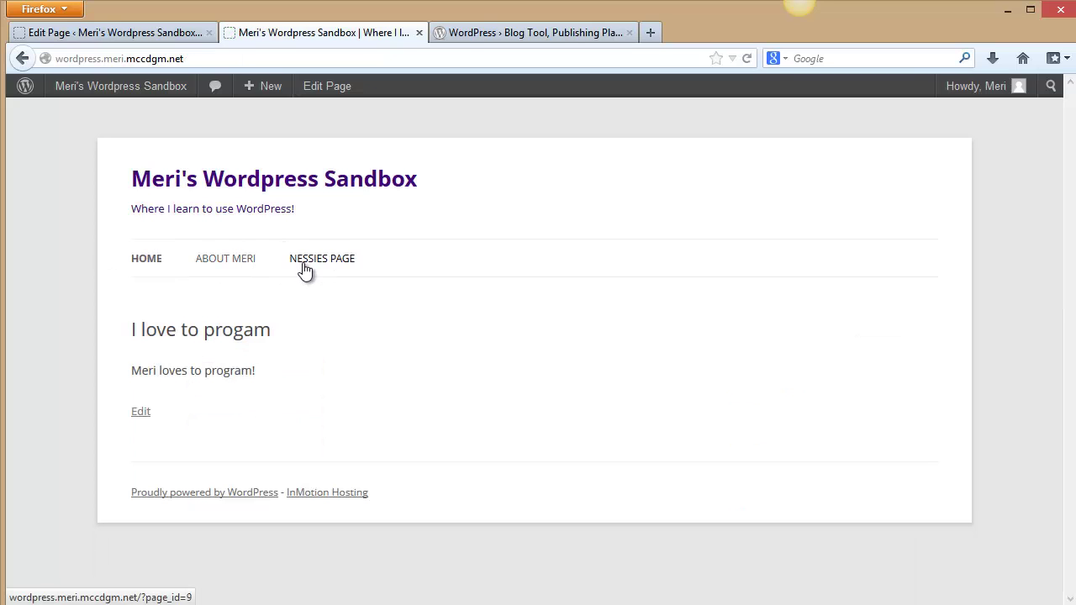
click(304, 271)
click(244, 267)
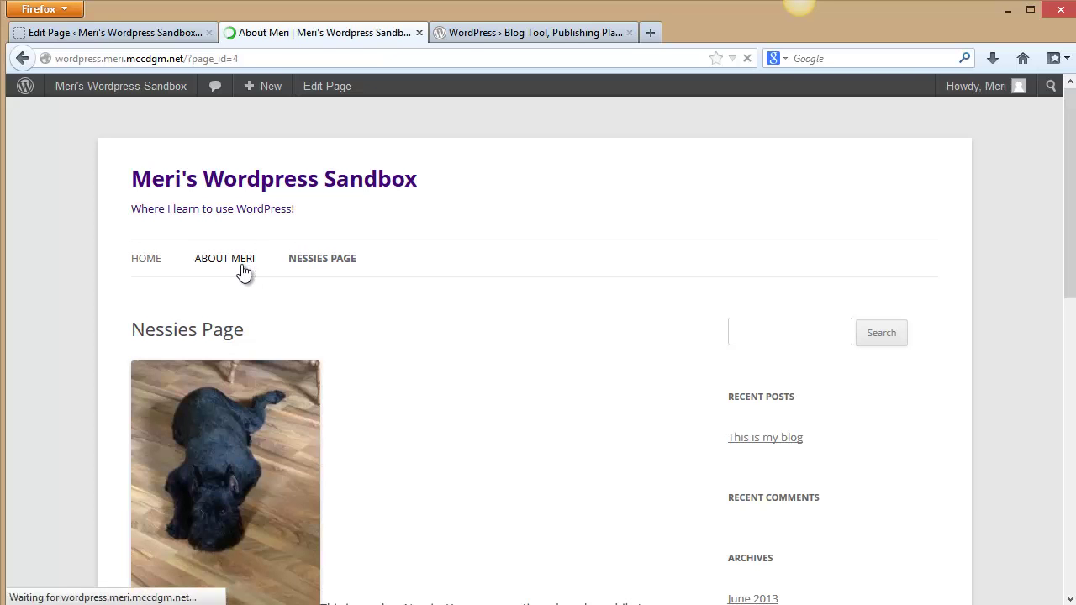
click(329, 261)
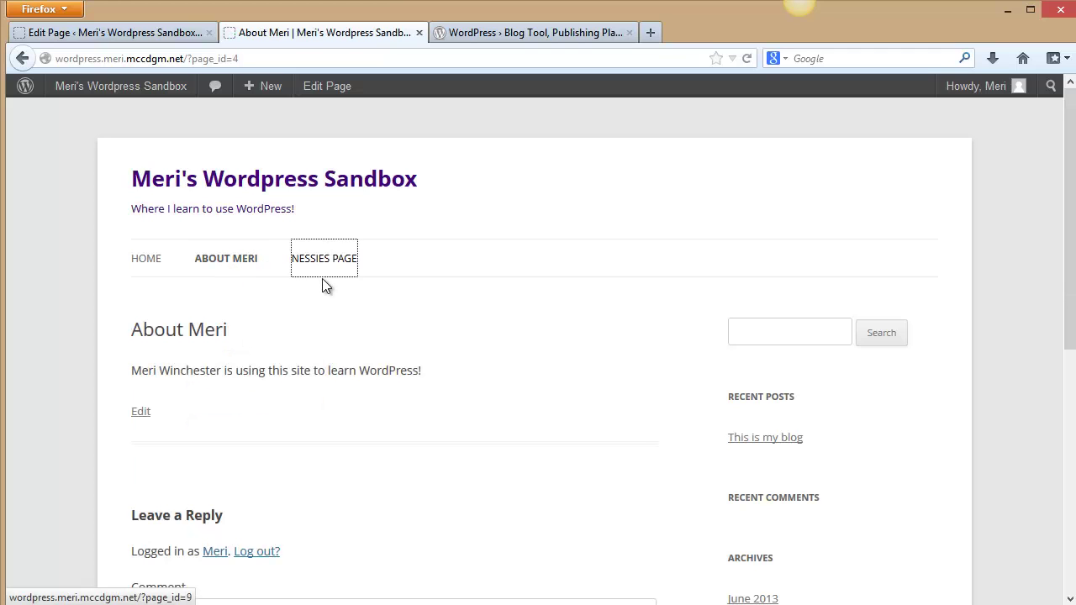
scroll(353, 307, down, 4)
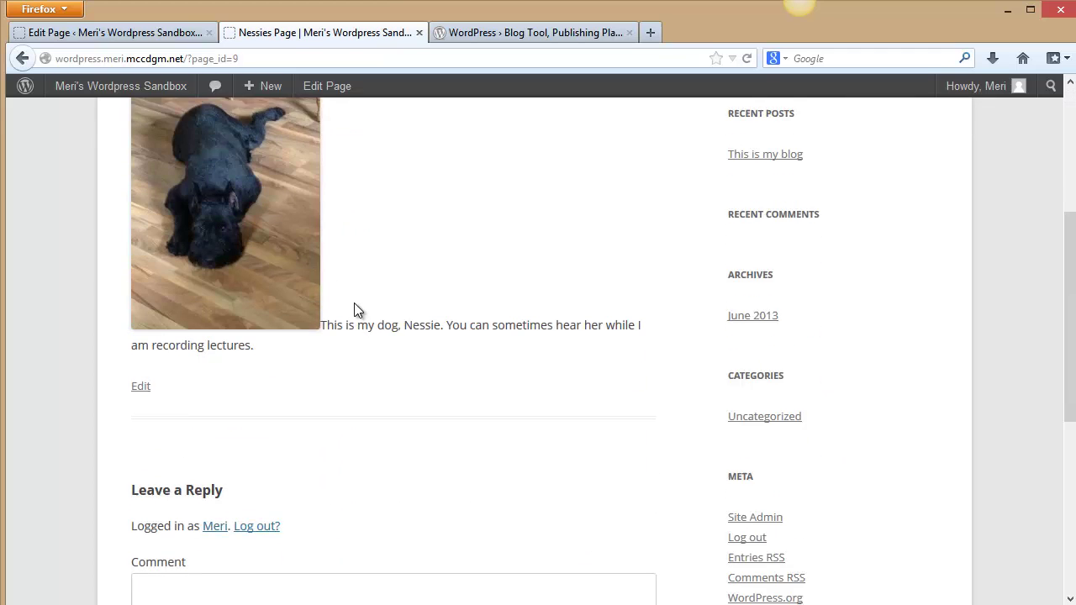
scroll(362, 312, down, 1)
scroll(367, 312, up, 1)
scroll(367, 311, up, 3)
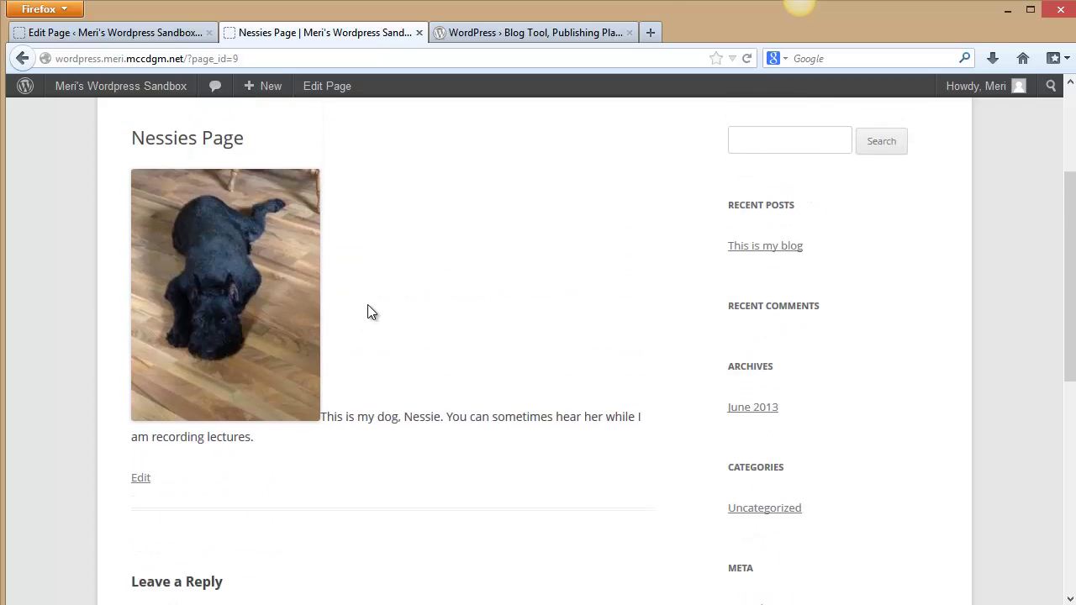
scroll(372, 311, down, 5)
scroll(403, 318, down, 1)
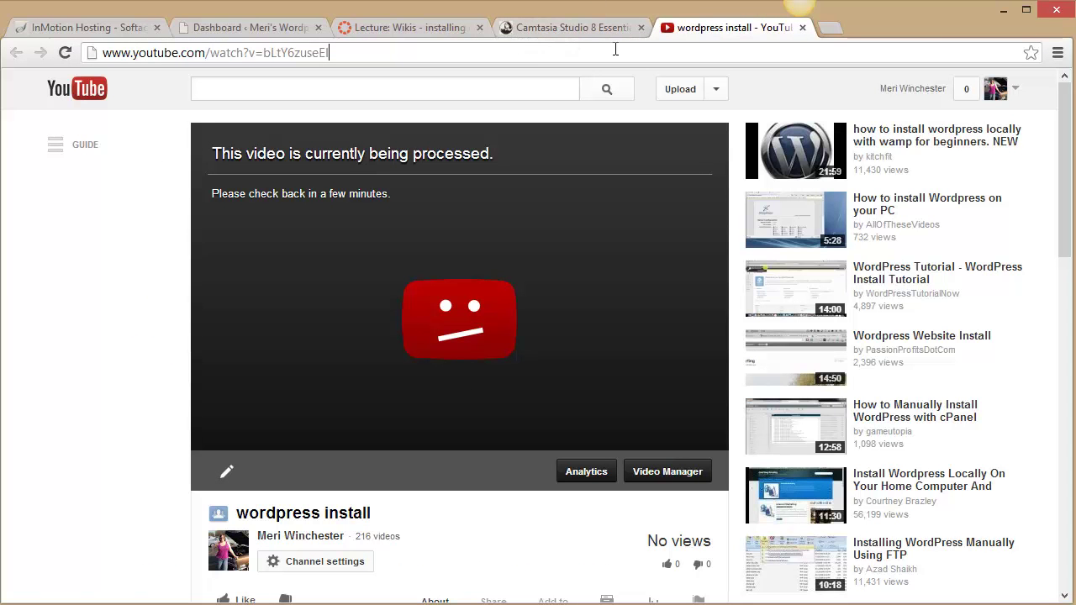
Load the WordPress sandbox site's address in a new Chrome tab.
click(616, 50)
click(823, 28)
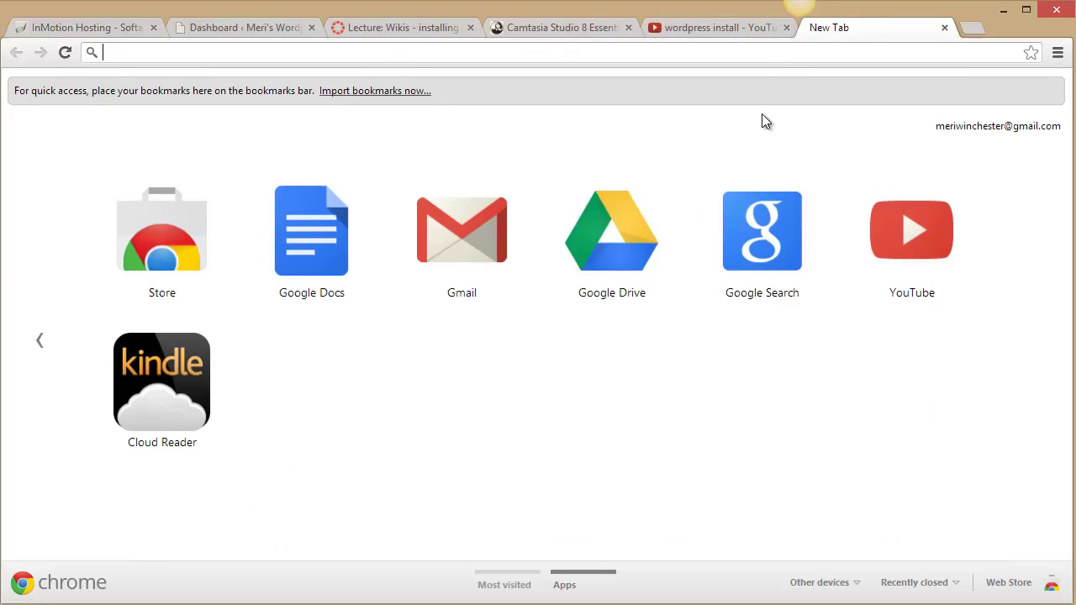
text(wordpress.)
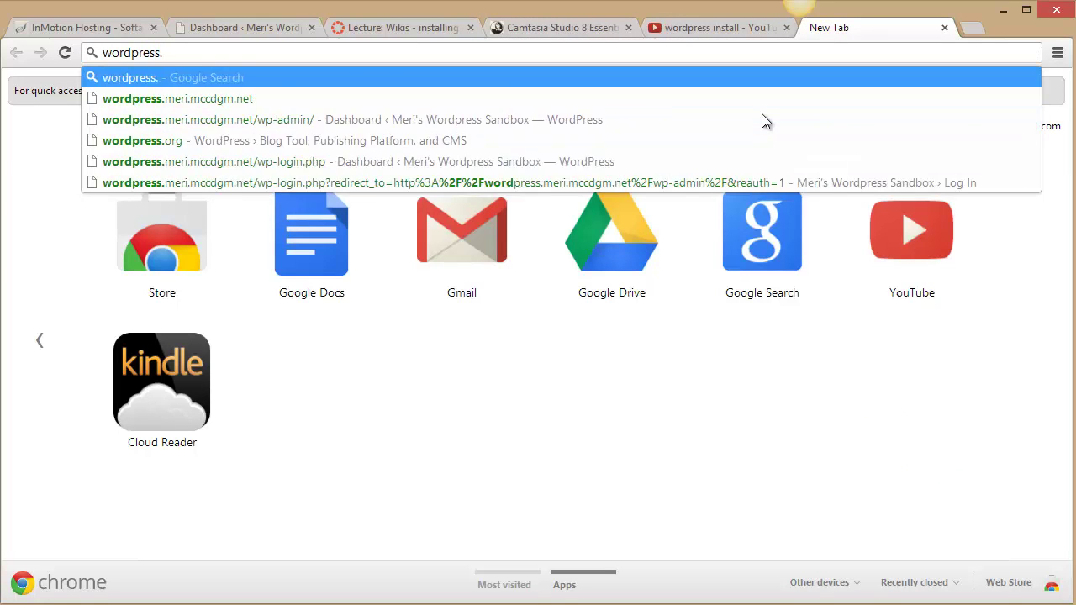
text(meri.mcc)
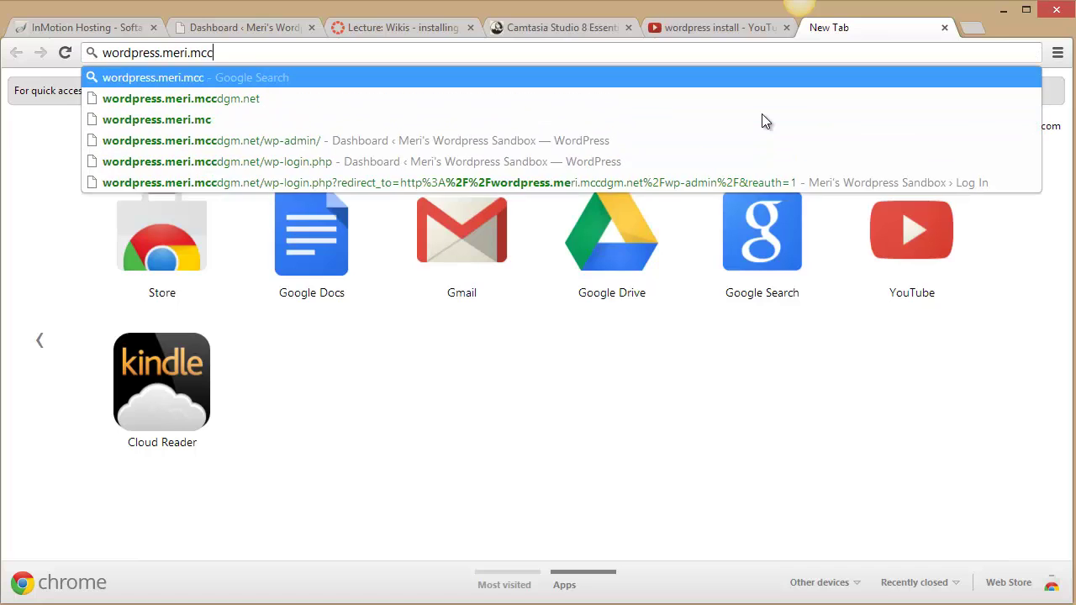
text(dgm.net)
key(Return)
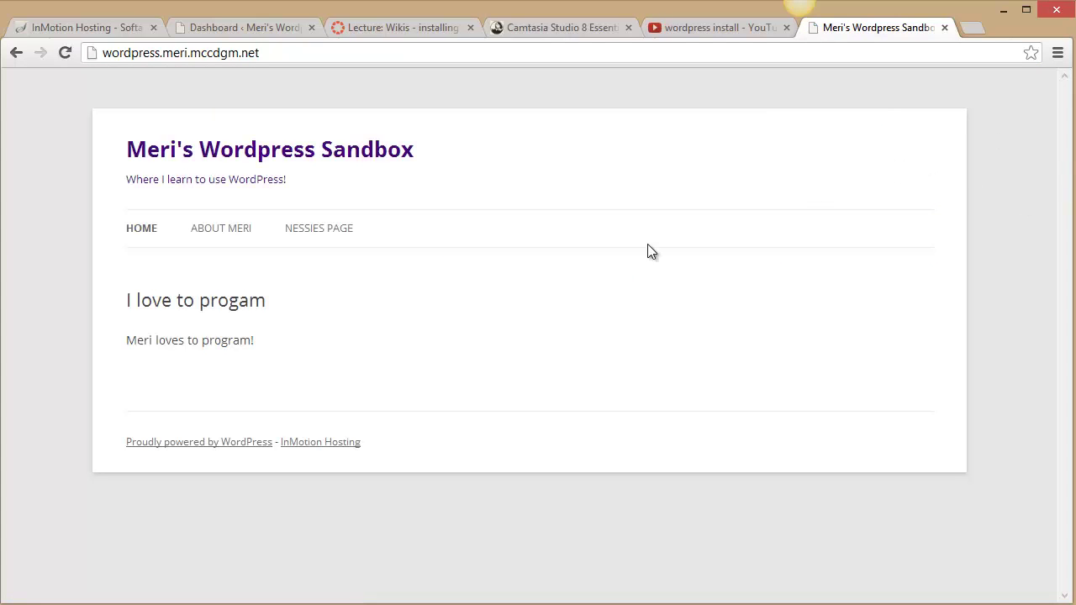
View the About page as a logged-out visitor, scrolling through it.
click(211, 235)
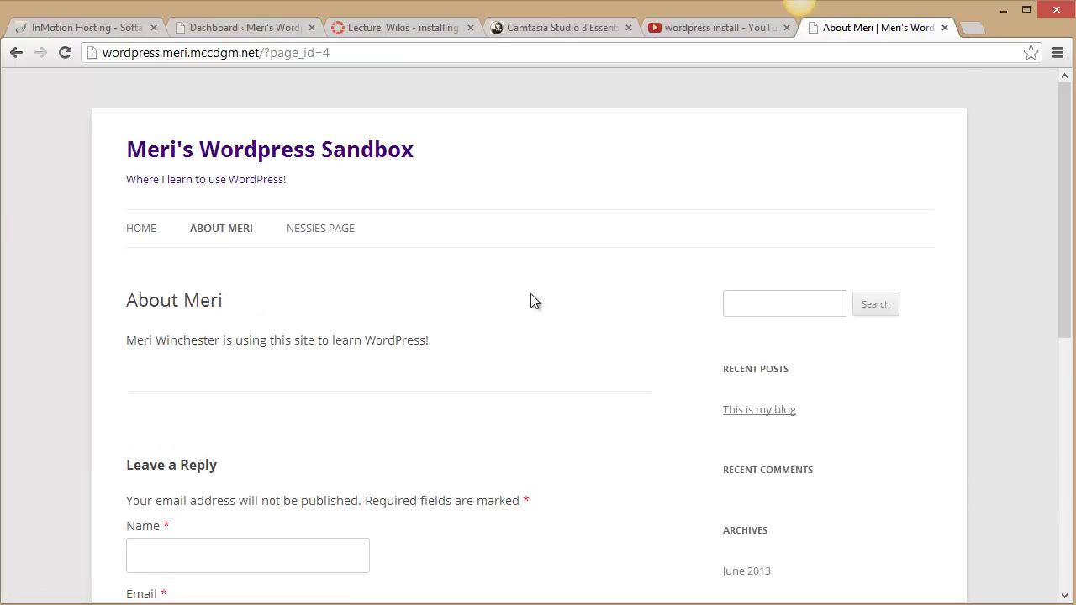
scroll(623, 299, down, 5)
scroll(626, 299, up, 2)
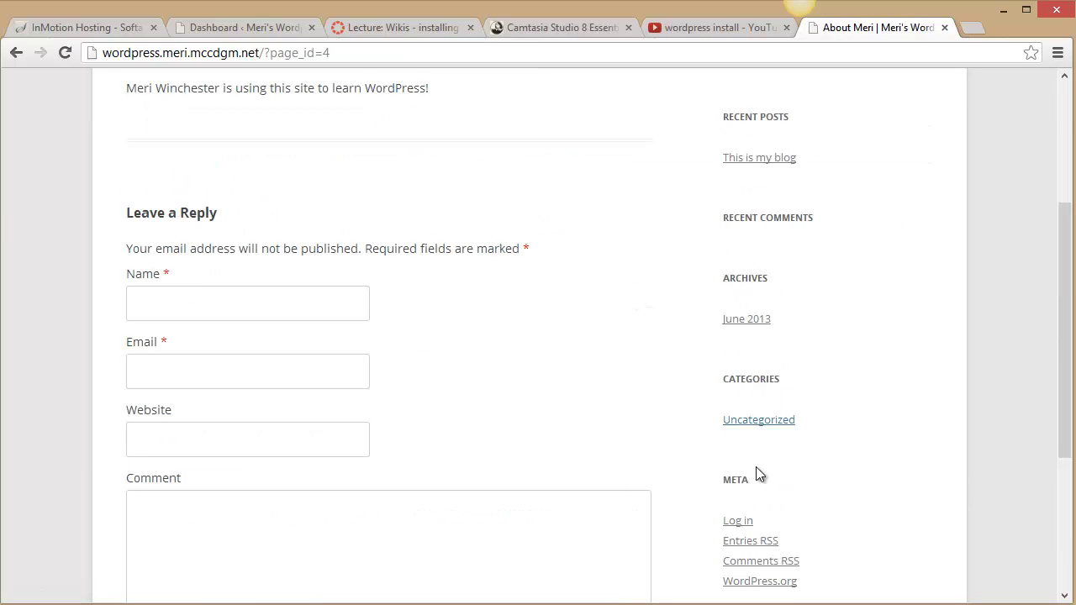
scroll(658, 352, up, 3)
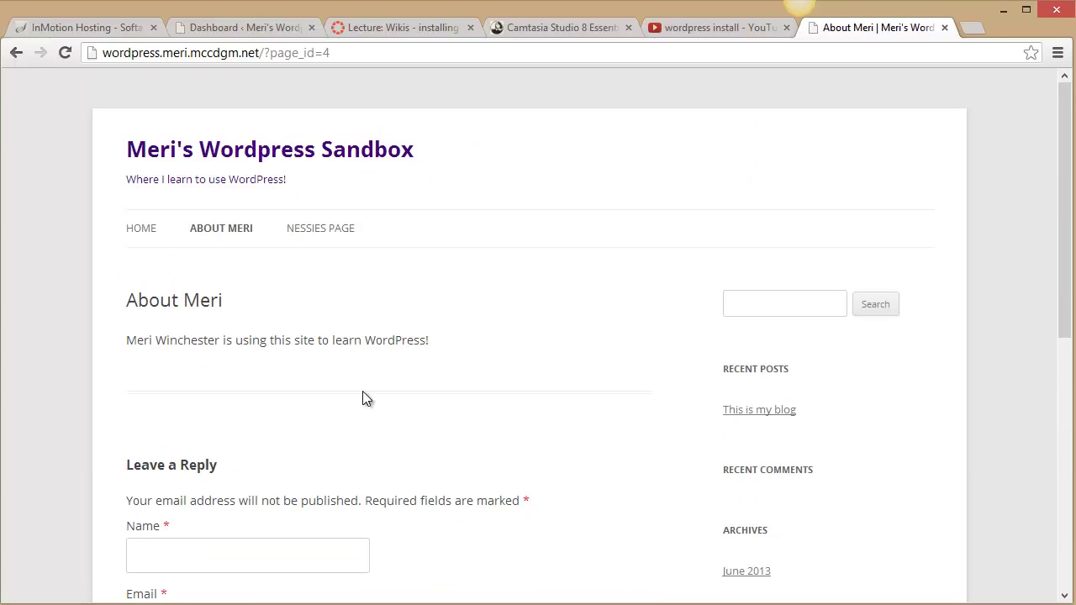
scroll(420, 415, down, 2)
scroll(421, 411, up, 2)
Open the Nessies Page and scroll through its Name, Email and Website comment form.
click(341, 229)
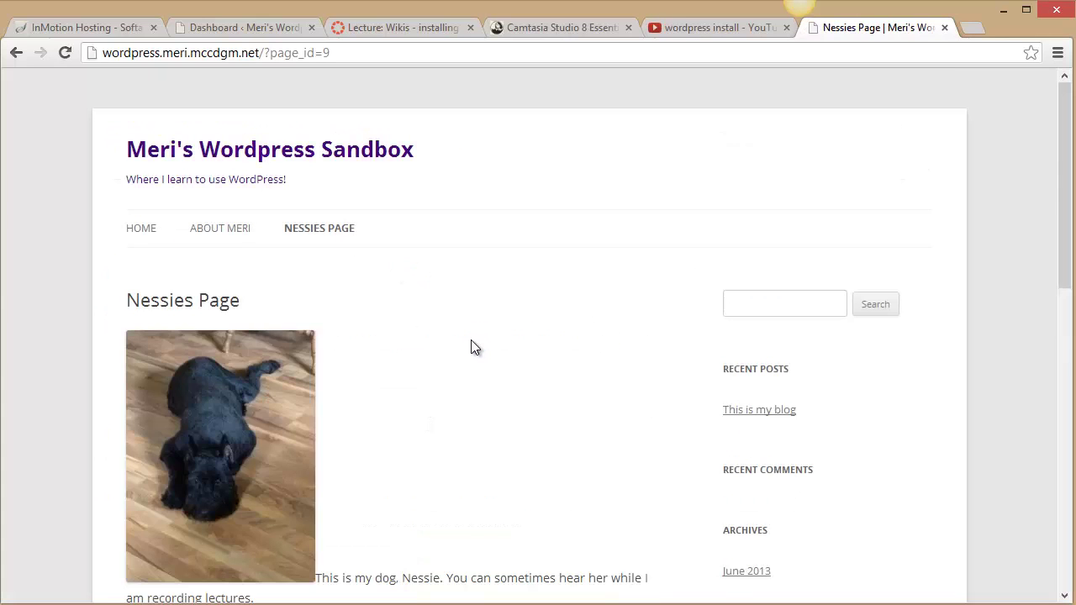
scroll(471, 334, down, 9)
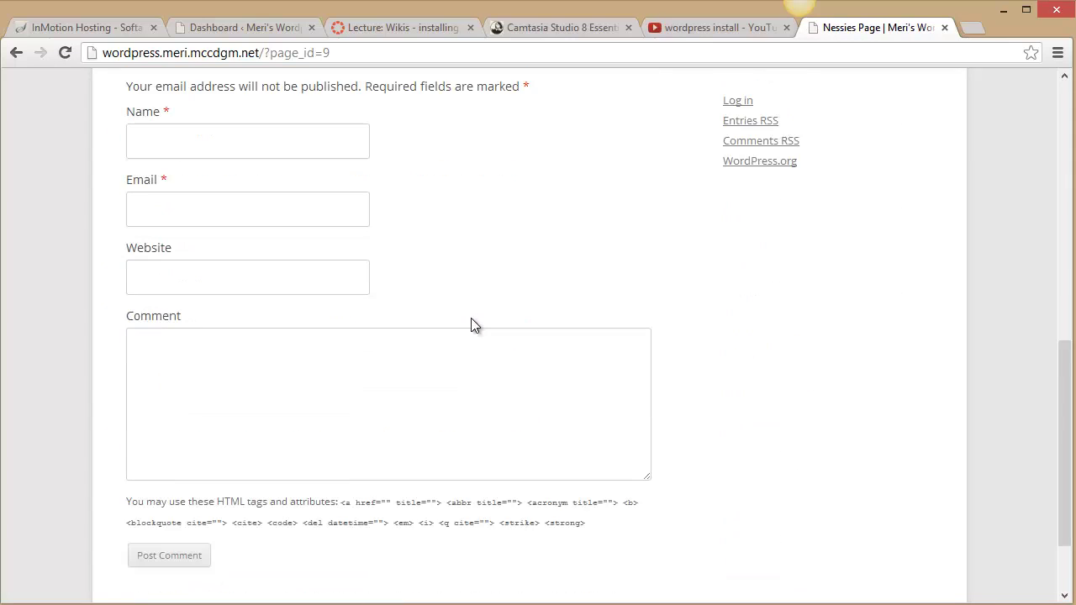
scroll(471, 316, up, 9)
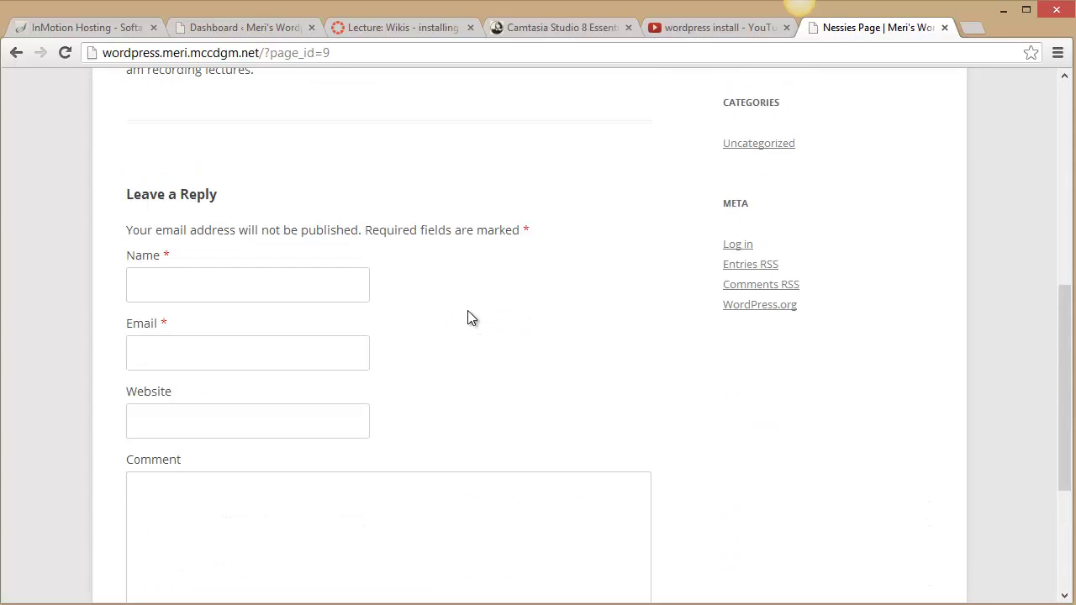
scroll(468, 313, down, 3)
scroll(465, 308, down, 5)
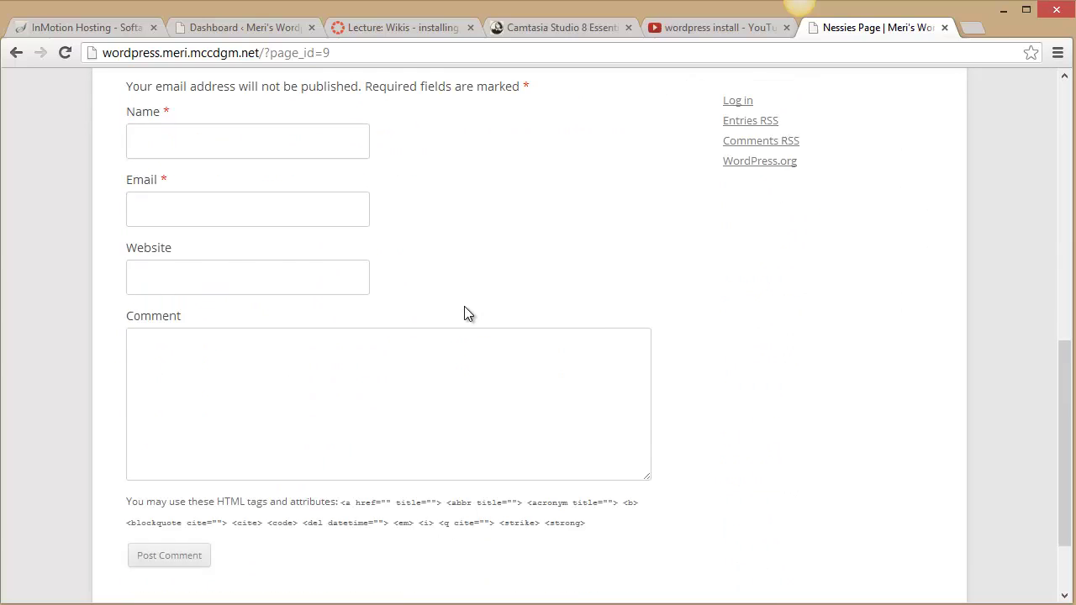
scroll(465, 307, up, 3)
scroll(465, 312, down, 1)
scroll(465, 312, up, 2)
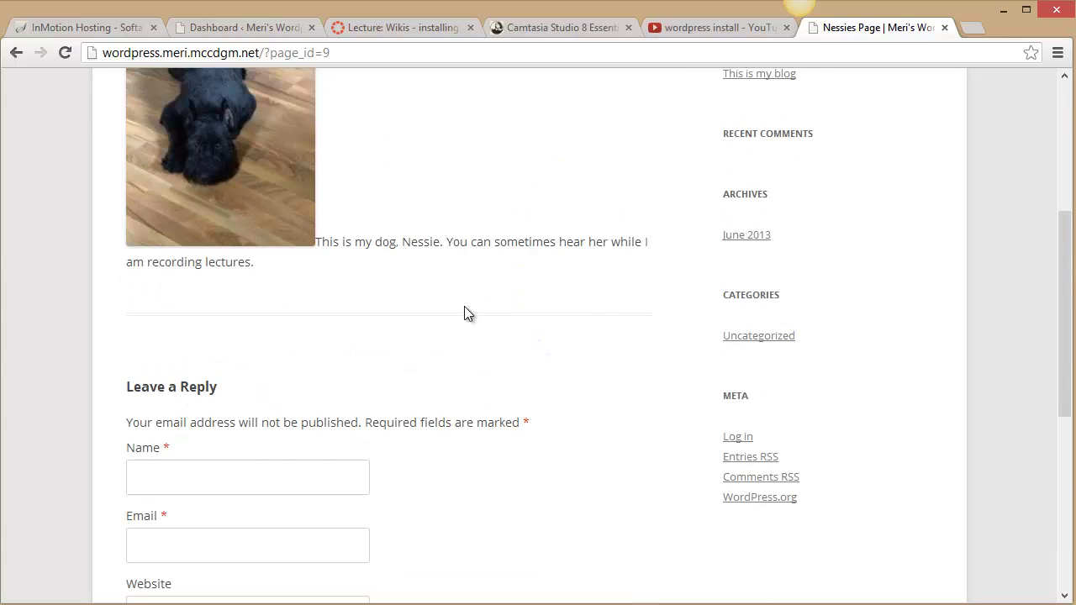
Sign in from the site's Meta Log in link with the account username and password to reach the Dashboard.
click(733, 437)
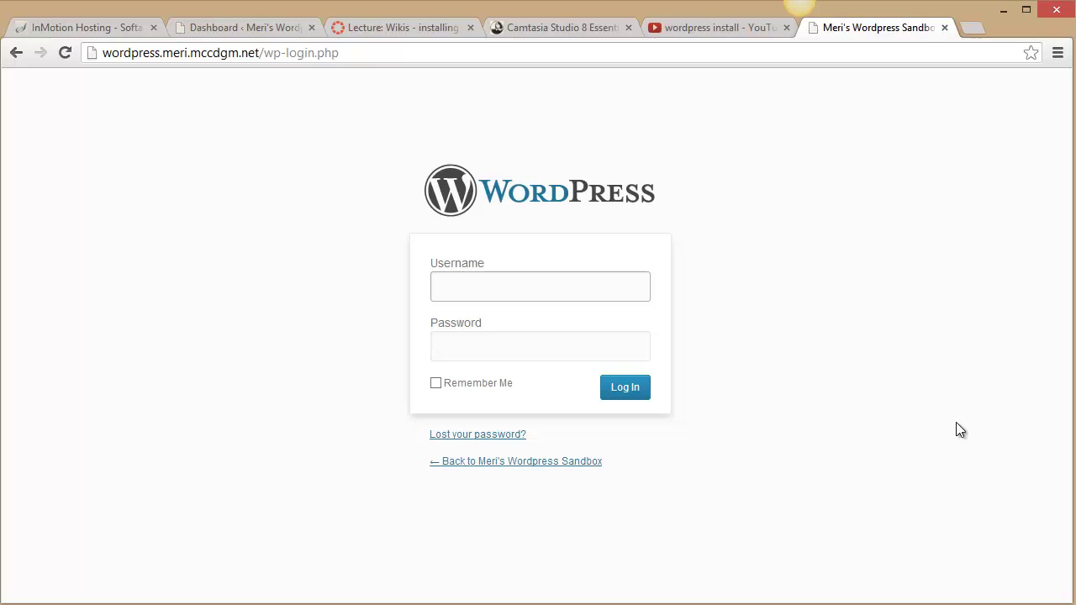
text(meri)
key(Tab)
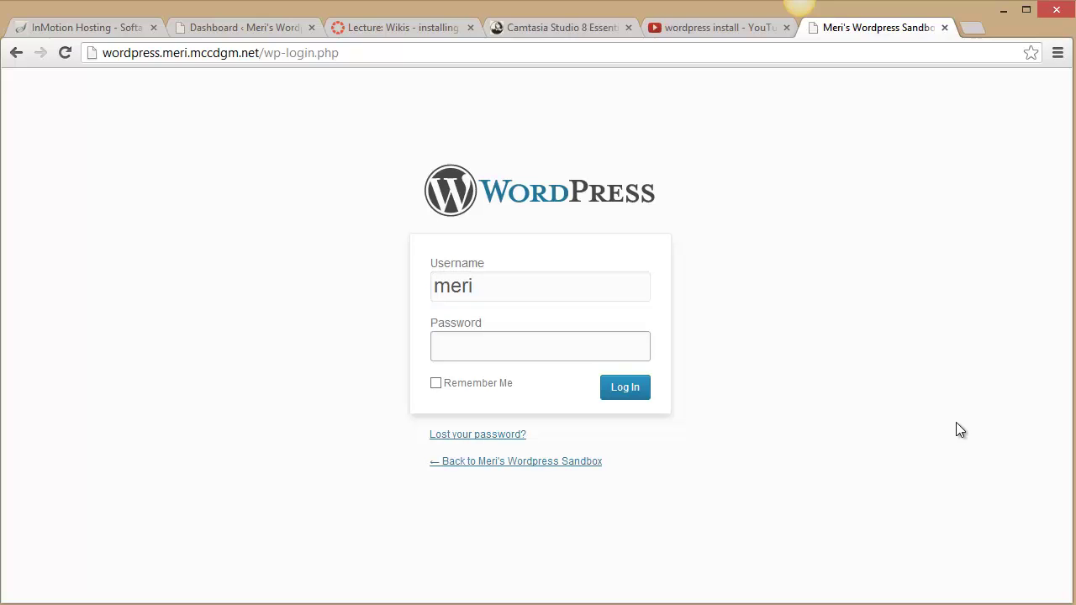
text(******)
click(619, 388)
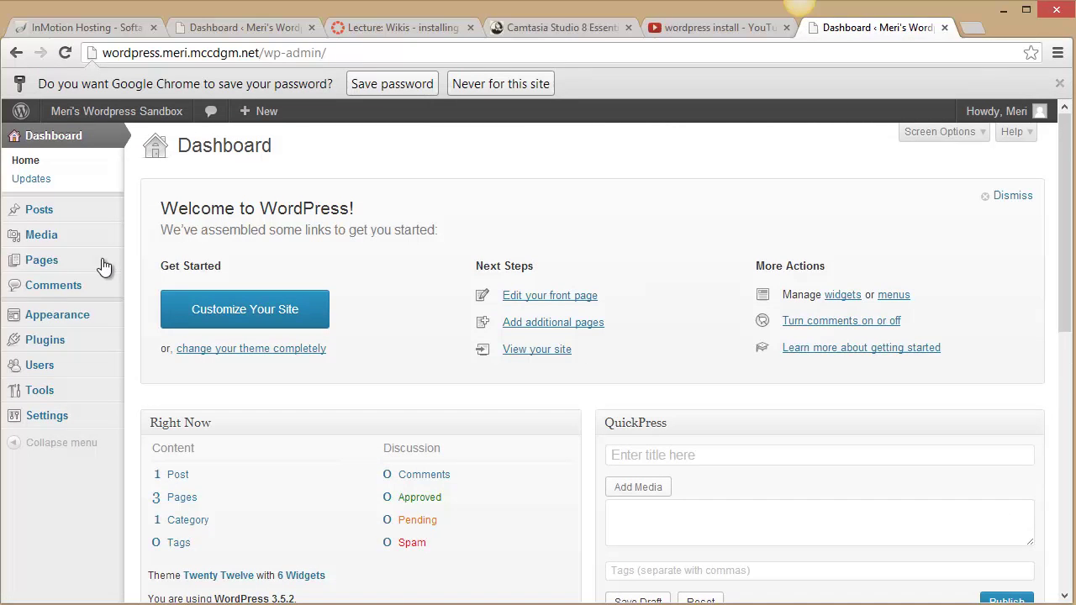
mouse_move(119, 351)
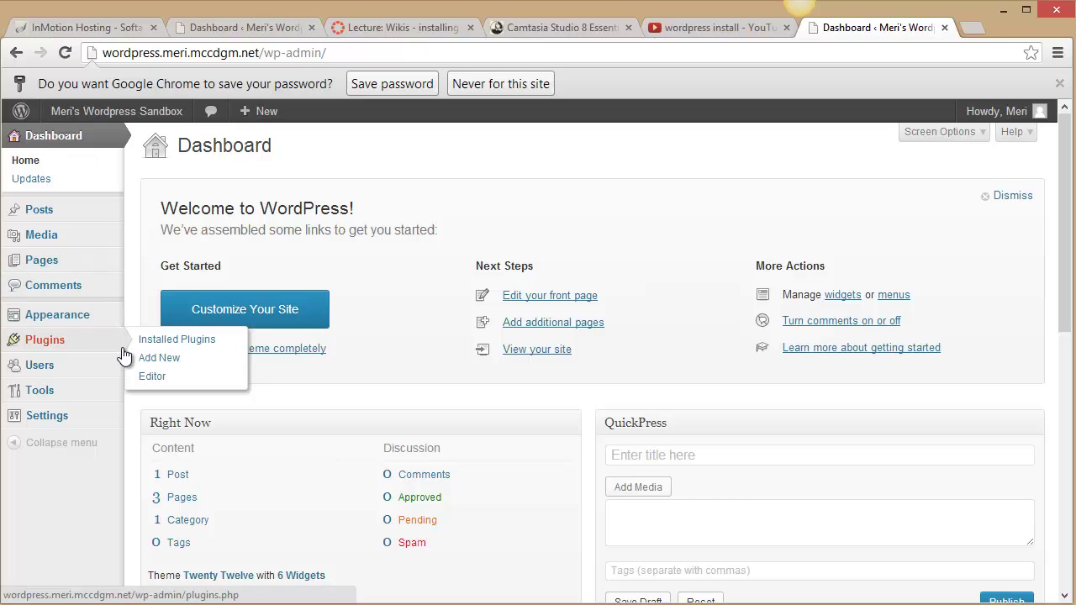